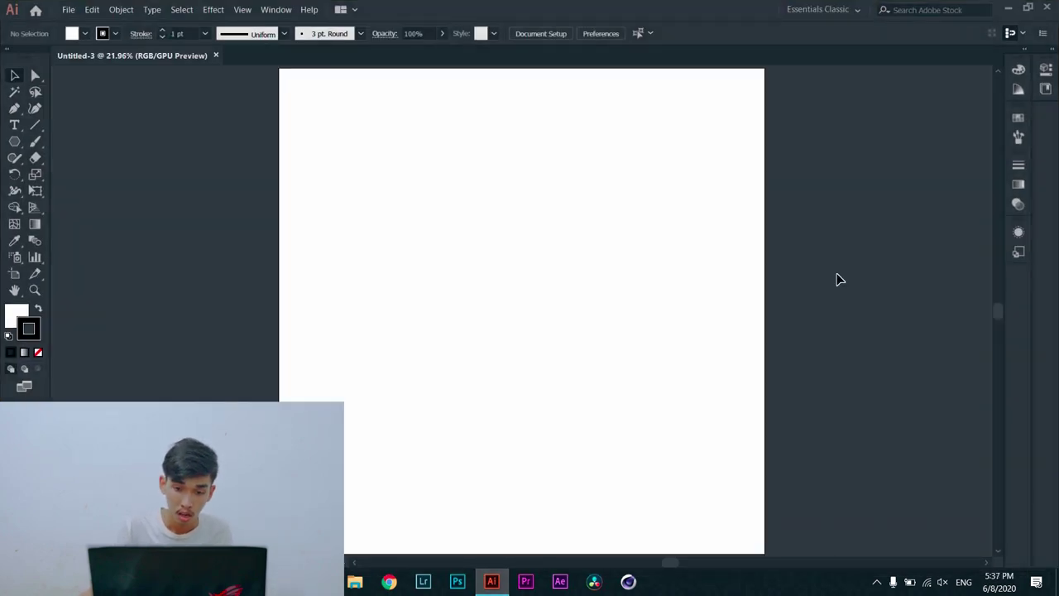
# Step: Create a 2048×2048 px rectangle and centre it on the artboard
pyautogui.press('m')
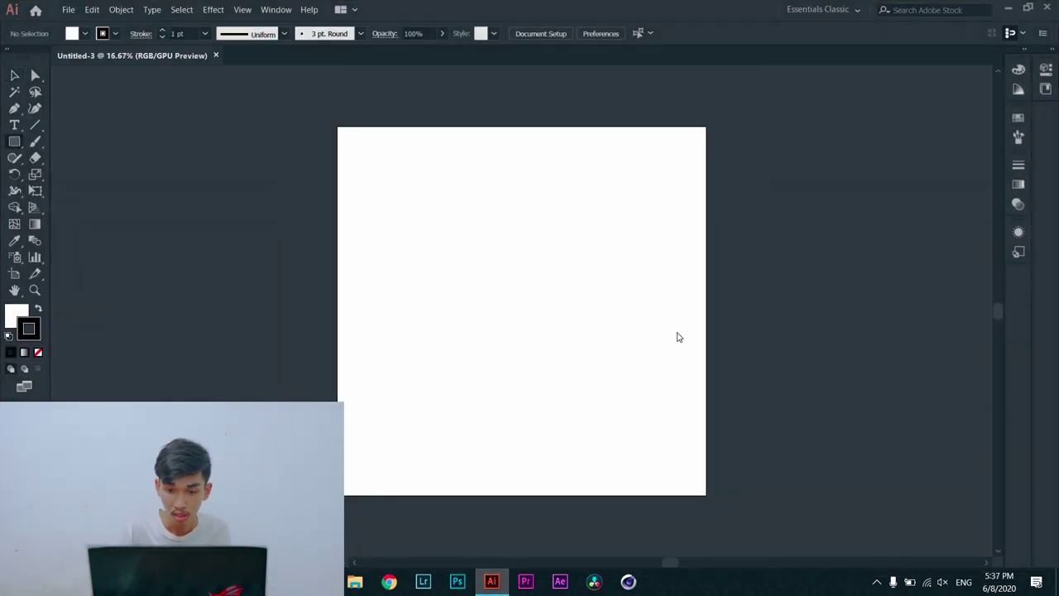
pyautogui.click(677, 337)
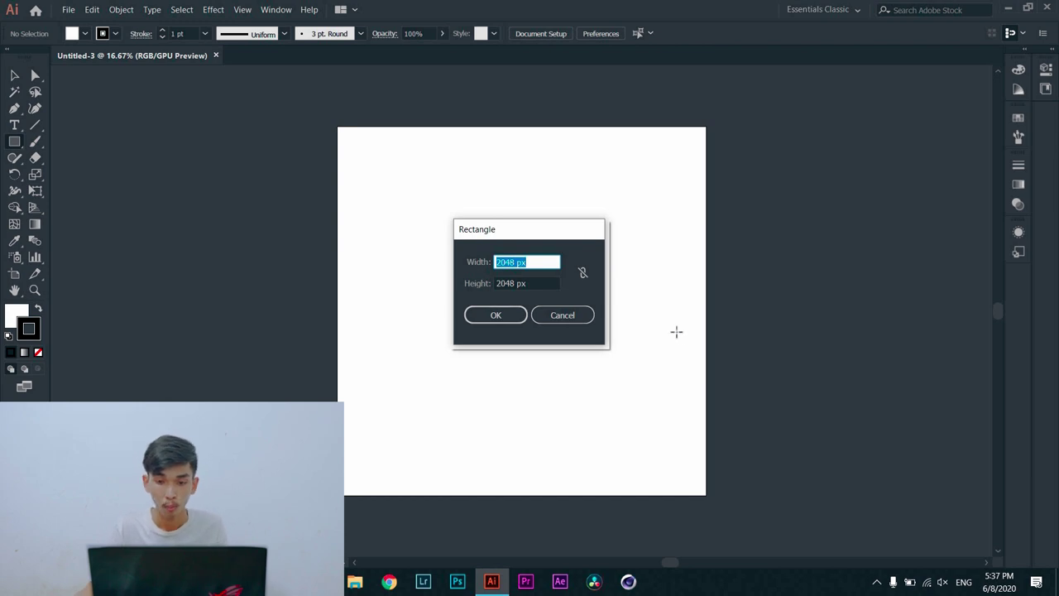
pyautogui.press('Return')
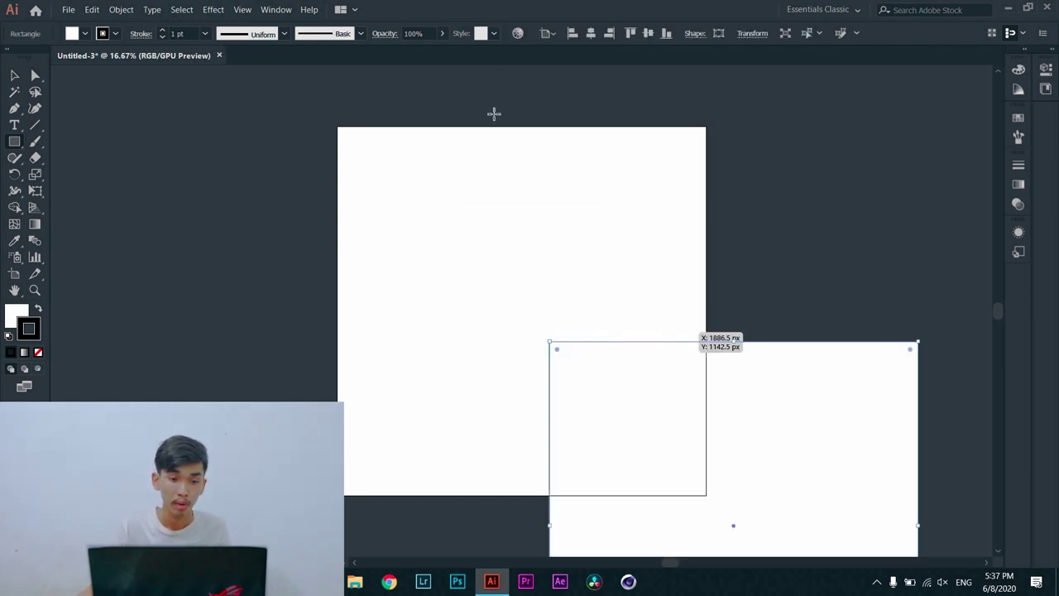
pyautogui.hotkey('shift', 'F7')
pyautogui.click(538, 129)
pyautogui.click(623, 129)
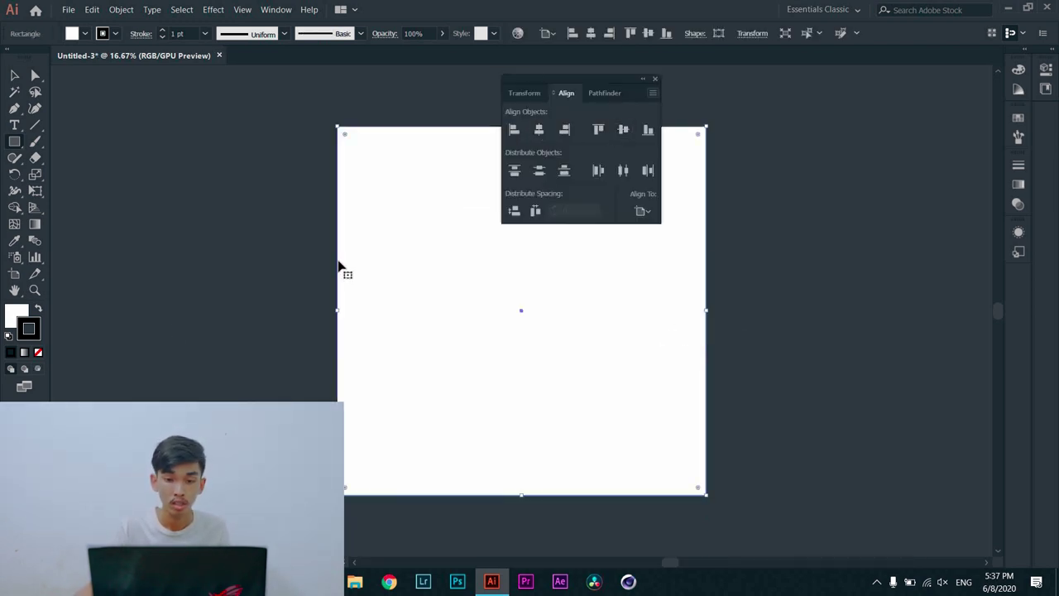
pyautogui.press('v')
pyautogui.hotkey('shift', 'F7')
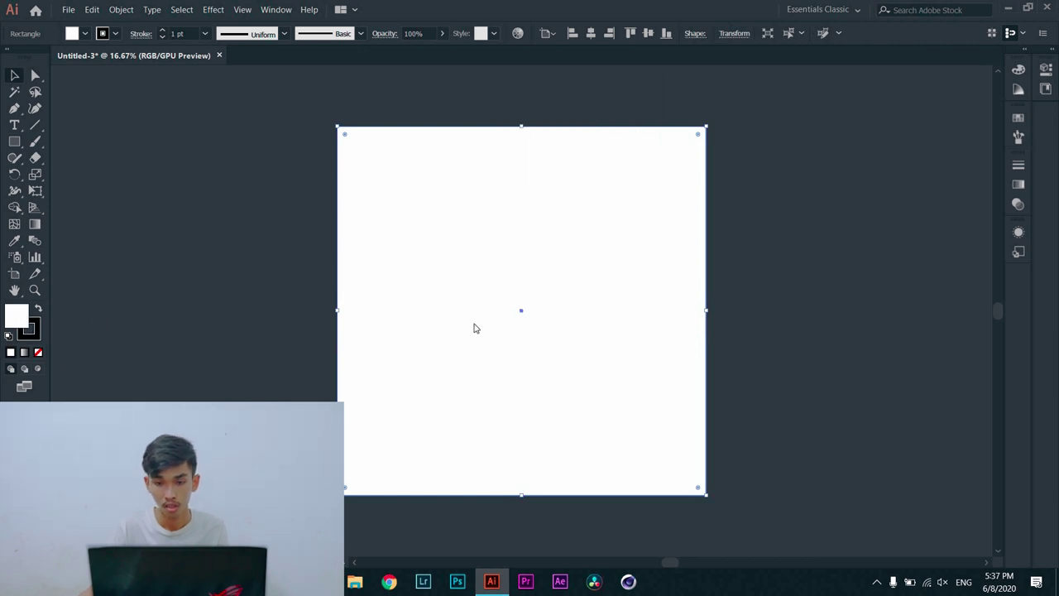
# Step: Fill the rectangle with black #000000 and deselect it
pyautogui.write('000000')
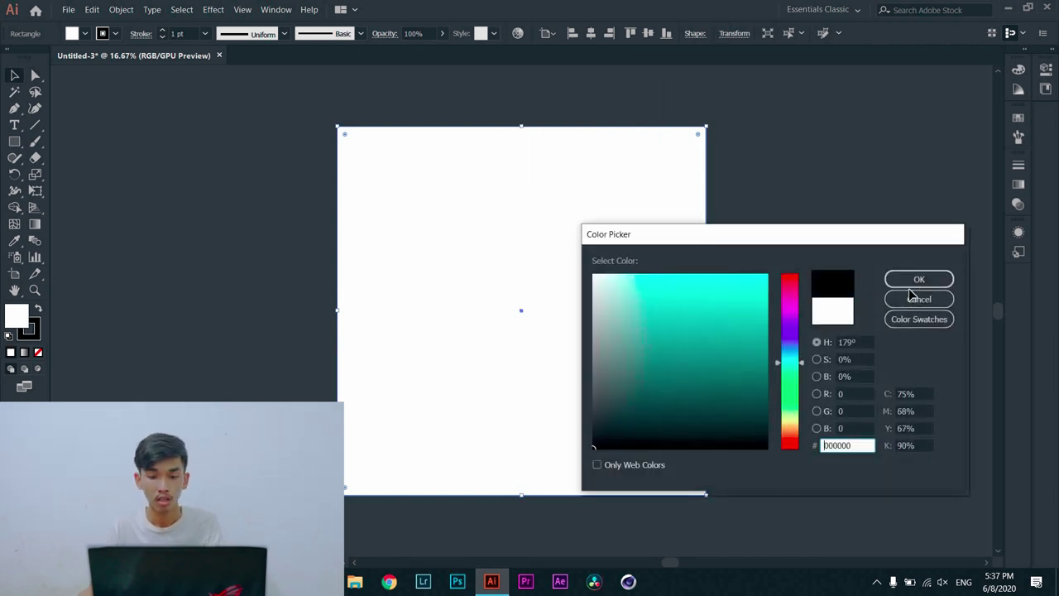
pyautogui.press('Return')
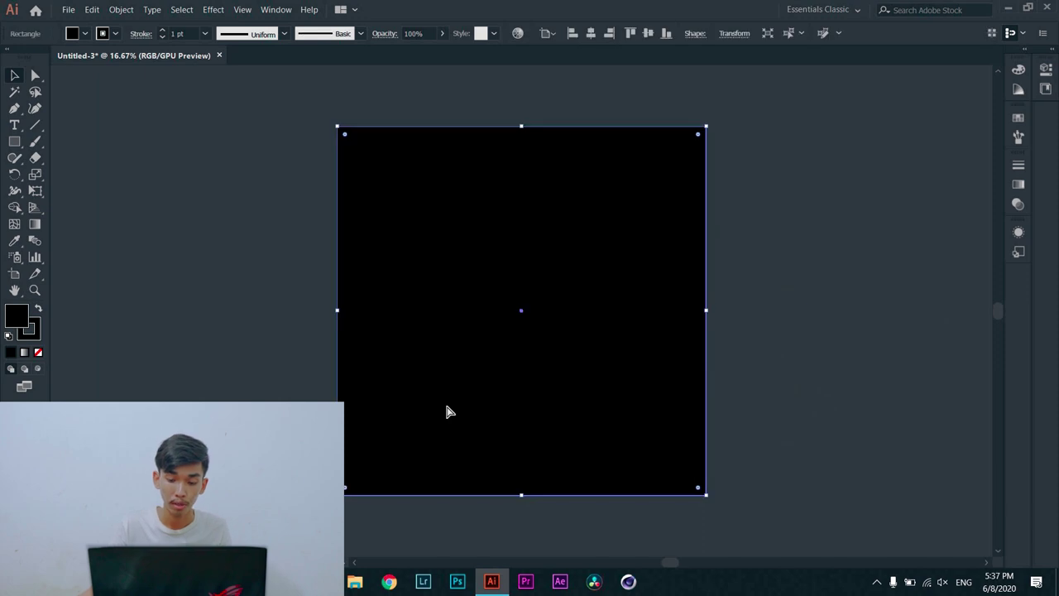
pyautogui.click(770, 361)
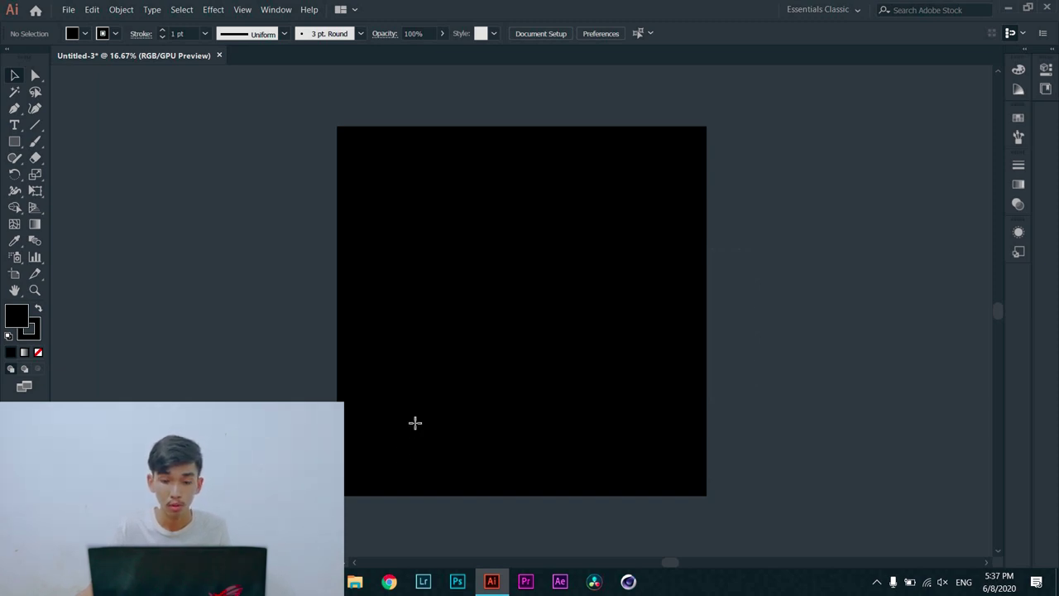
# Step: Draw a circle, centre it on the artboard, and enlarge it around its centre
pyautogui.press('l')
pyautogui.moveTo(514, 300); pyautogui.dragTo(597, 380)
pyautogui.press('v')
pyautogui.hotkey('ctrl', 'z')
pyautogui.hotkey('ctrl', 'shift', 'z')
pyautogui.hotkey('shift', 'F7')
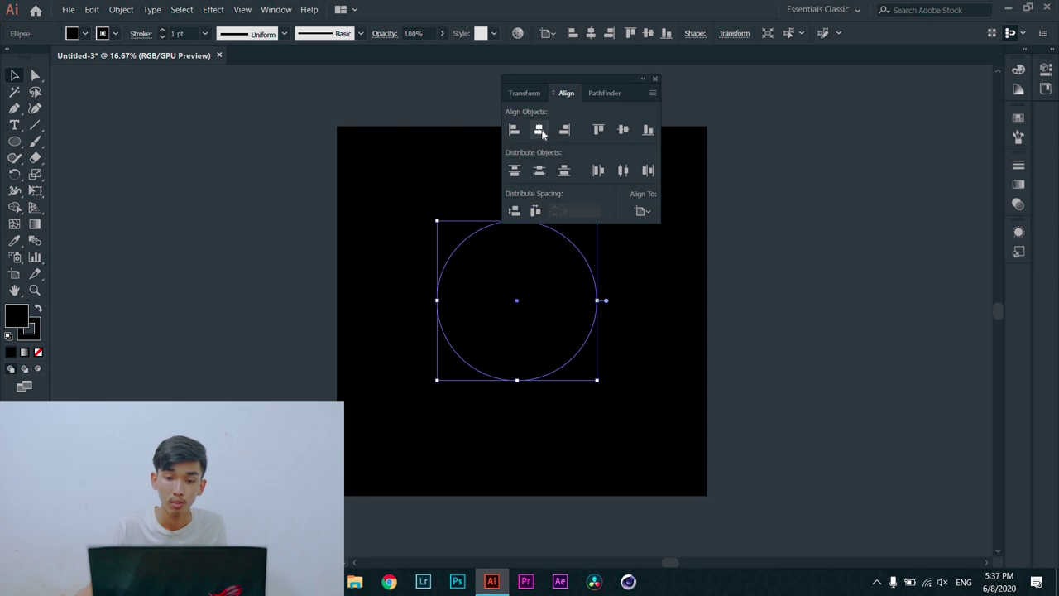
pyautogui.click(542, 135)
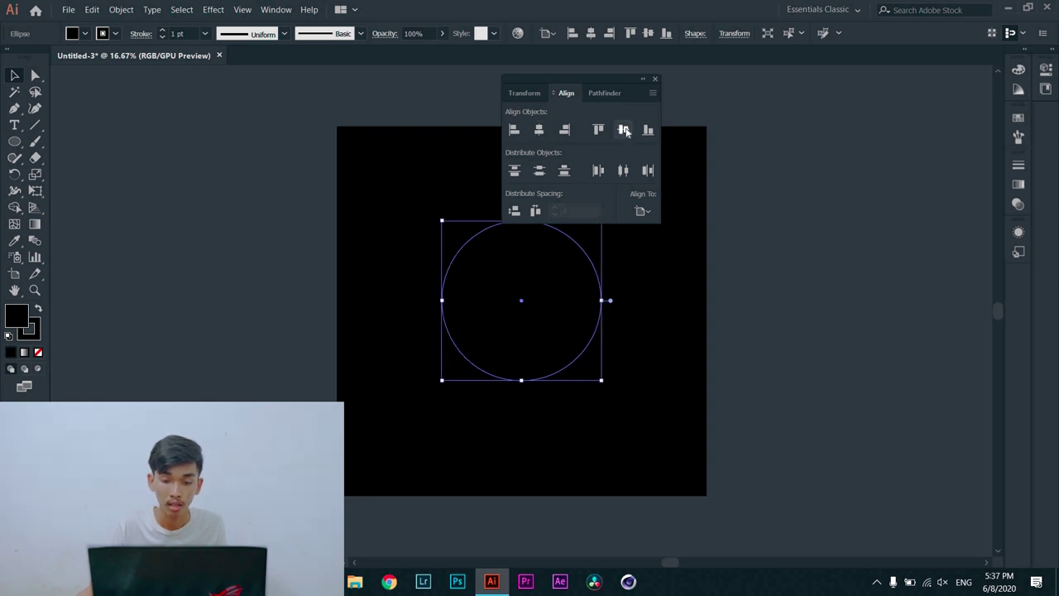
pyautogui.click(626, 133)
pyautogui.hotkey('shift', 'F7')
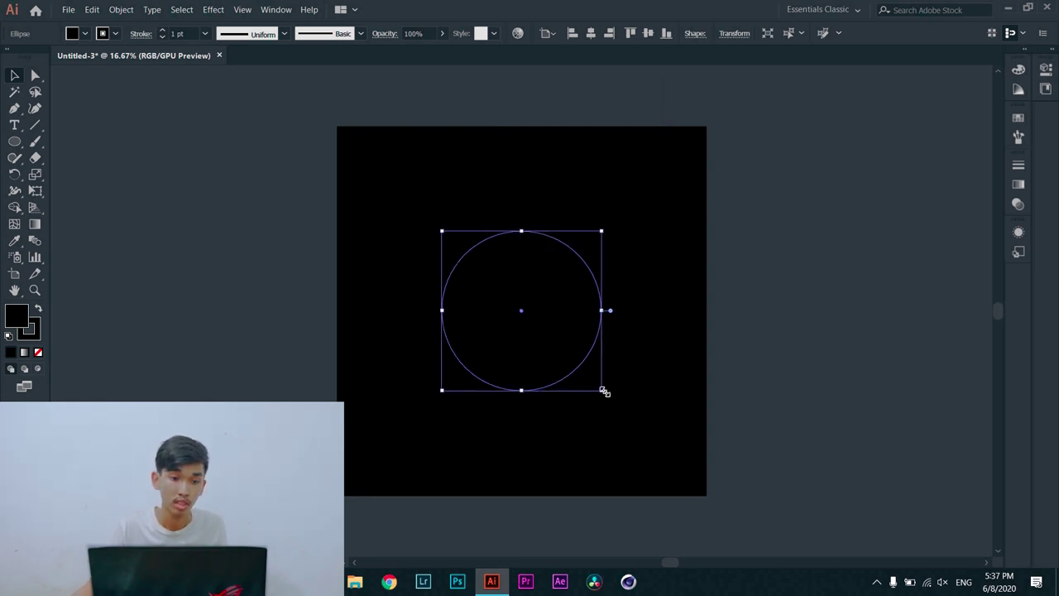
pyautogui.moveTo(601, 390); pyautogui.dragTo(628, 417)
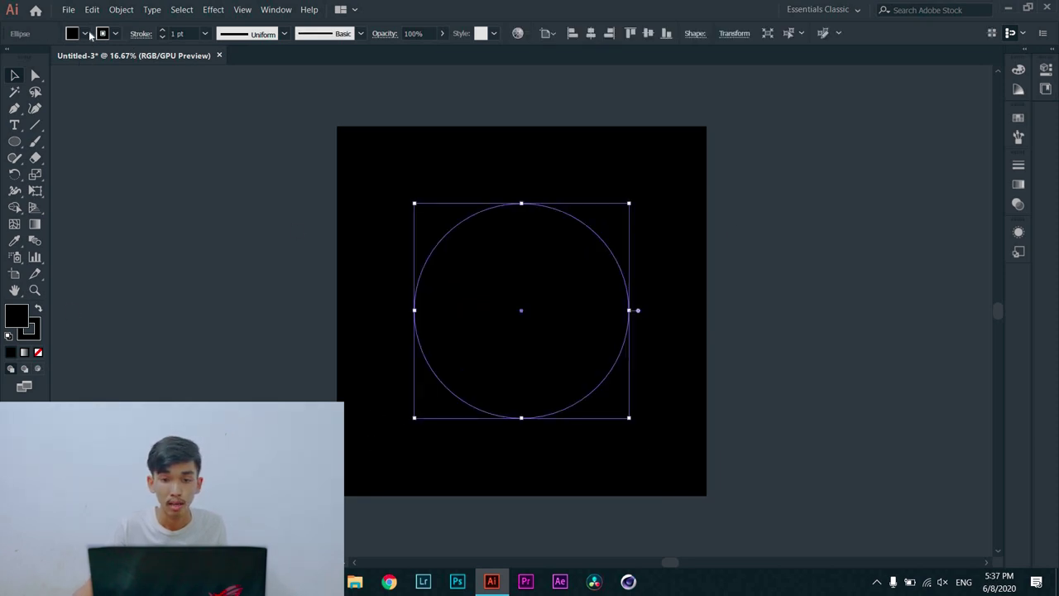
# Step: Give the circle no fill and a cyan #3afcf7 stroke
pyautogui.click(85, 33)
pyautogui.click(10, 58)
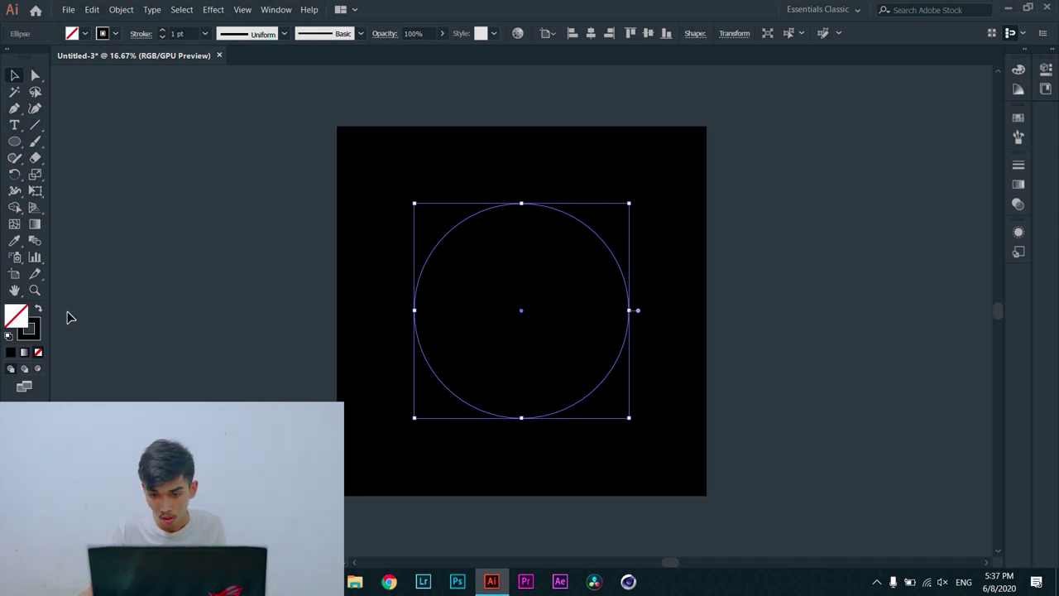
pyautogui.click(31, 329)
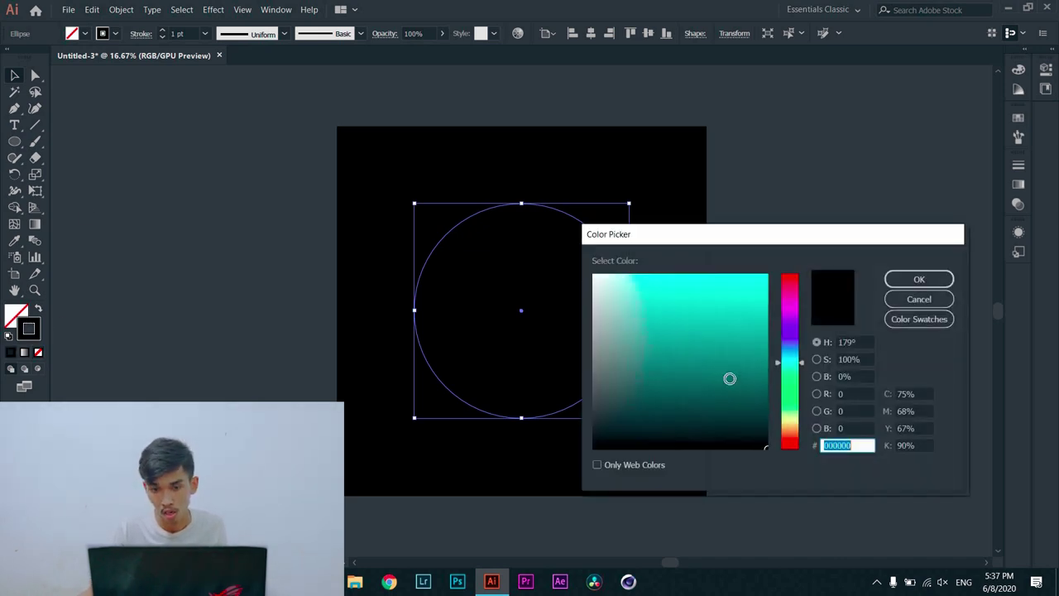
pyautogui.moveTo(728, 310); pyautogui.dragTo(726, 276)
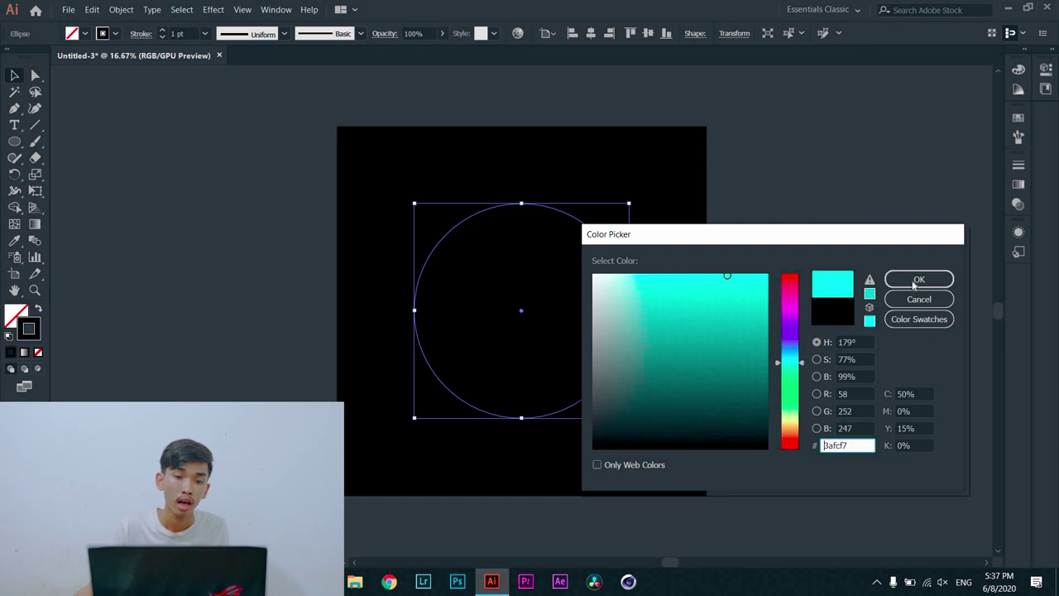
pyautogui.press('Return')
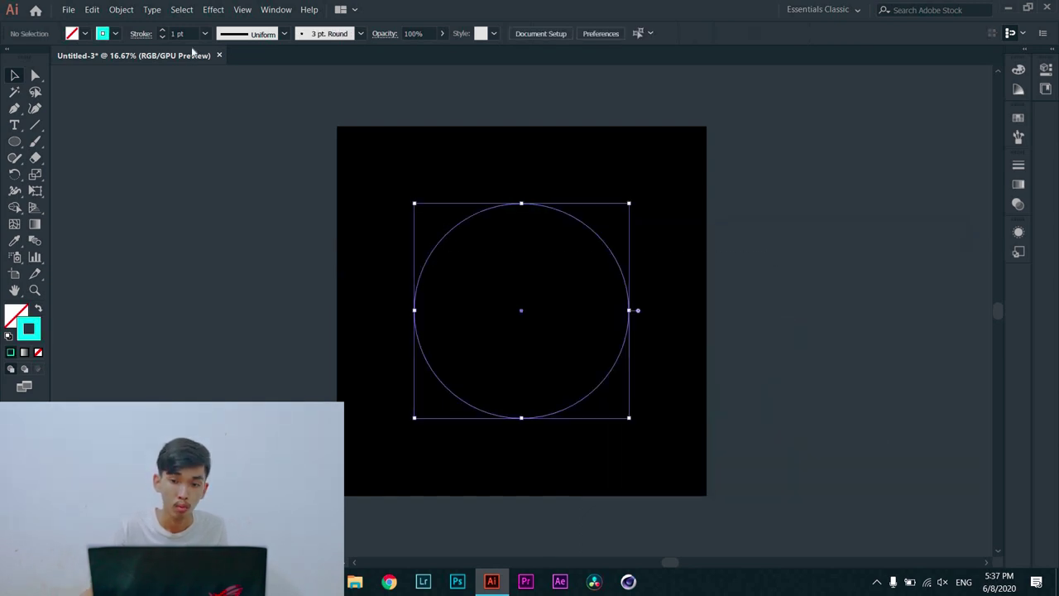
pyautogui.click(418, 380)
pyautogui.click(595, 232)
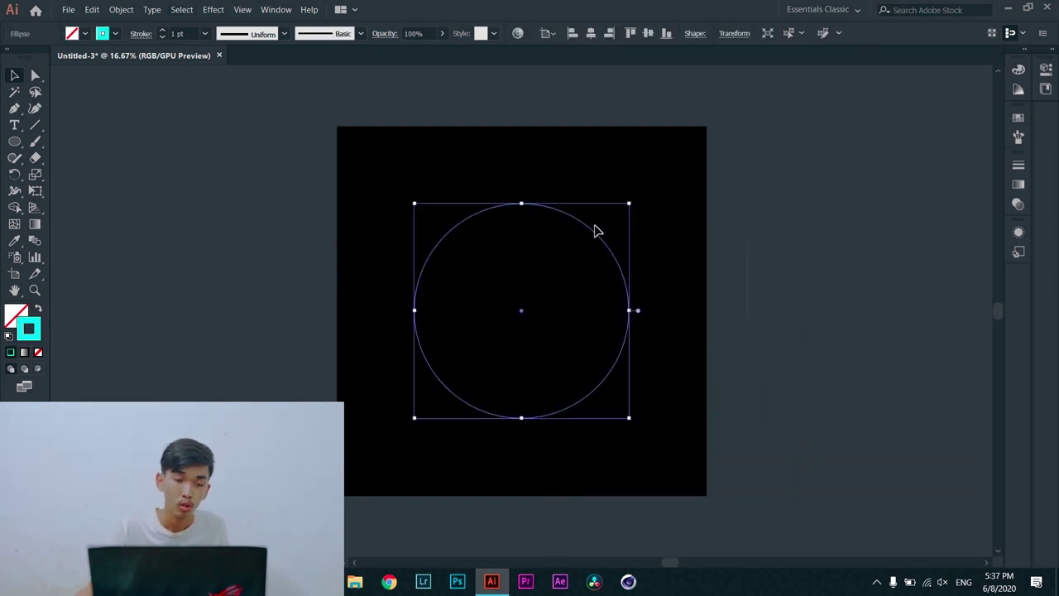
pyautogui.click(447, 364)
pyautogui.hotkey('ctrl', 'z')
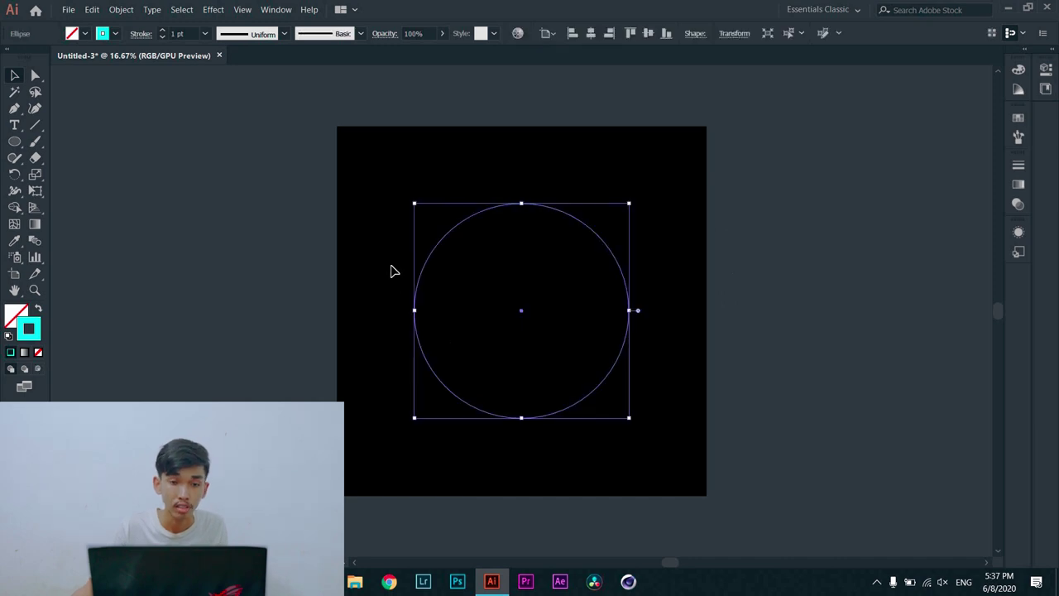
# Step: Add a Transform effect to the circle with preview on and 95% horizontal scale
pyautogui.click(214, 10)
pyautogui.moveTo(253, 132)
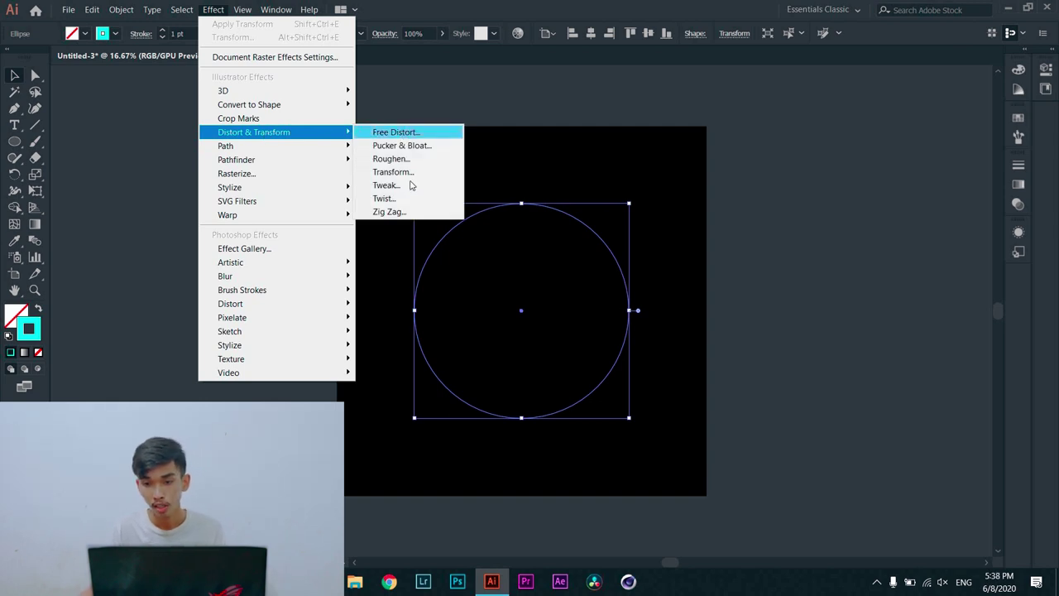
pyautogui.click(410, 171)
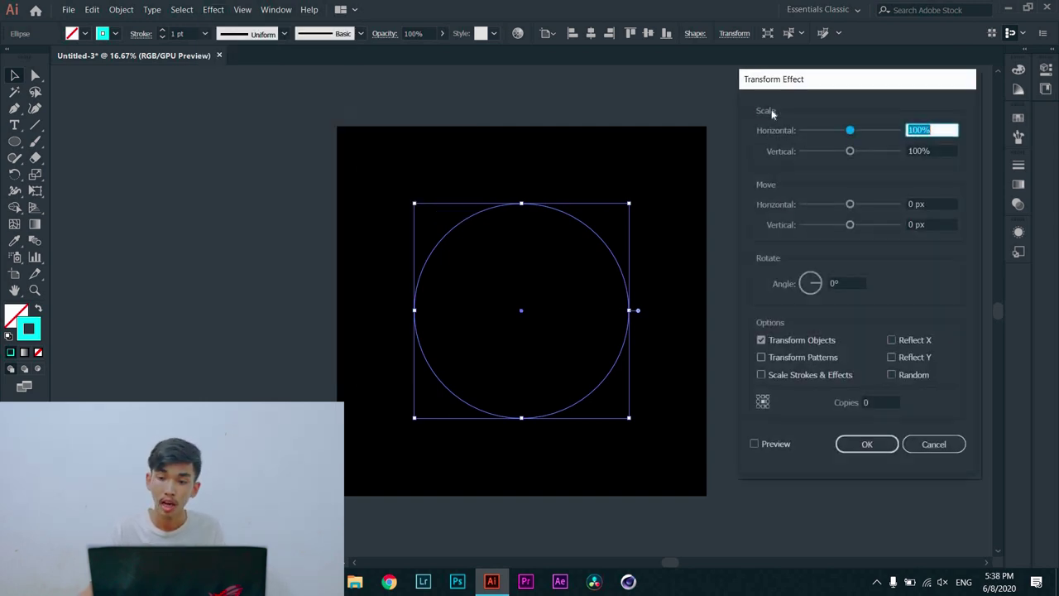
pyautogui.click(754, 443)
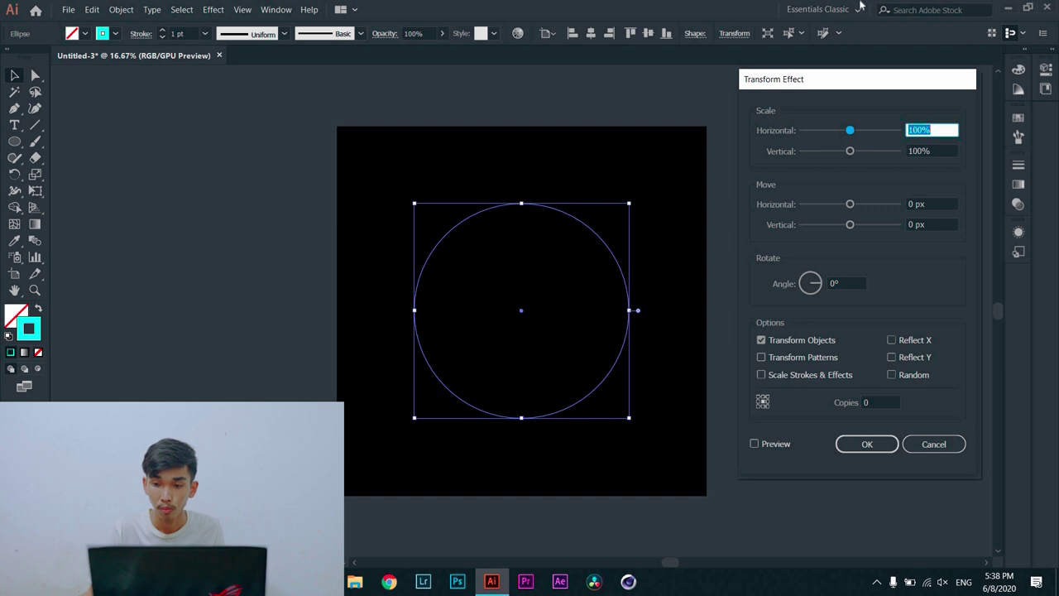
pyautogui.press('Tab')
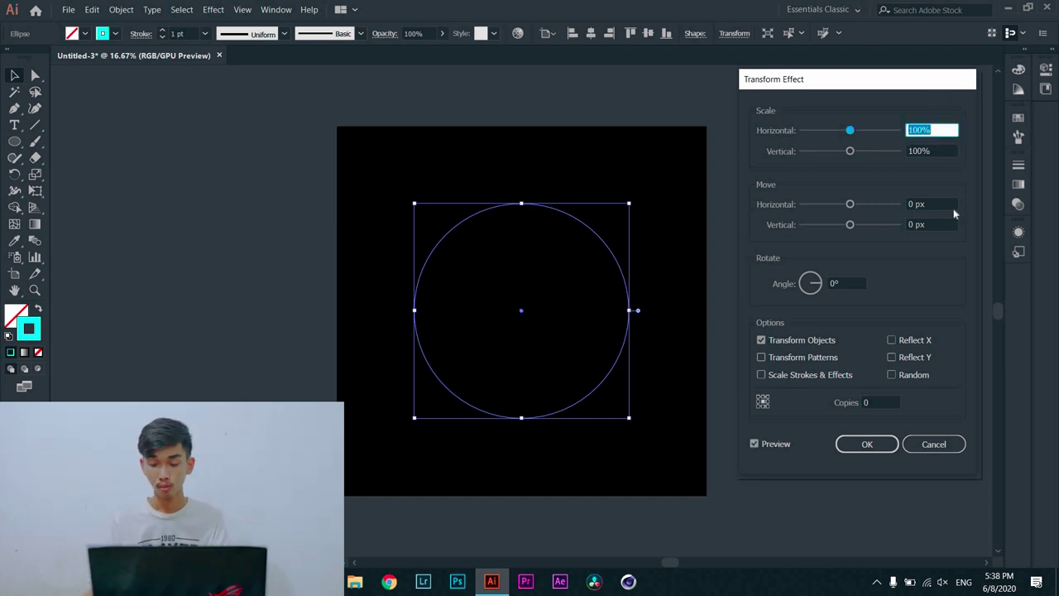
pyautogui.write('95')
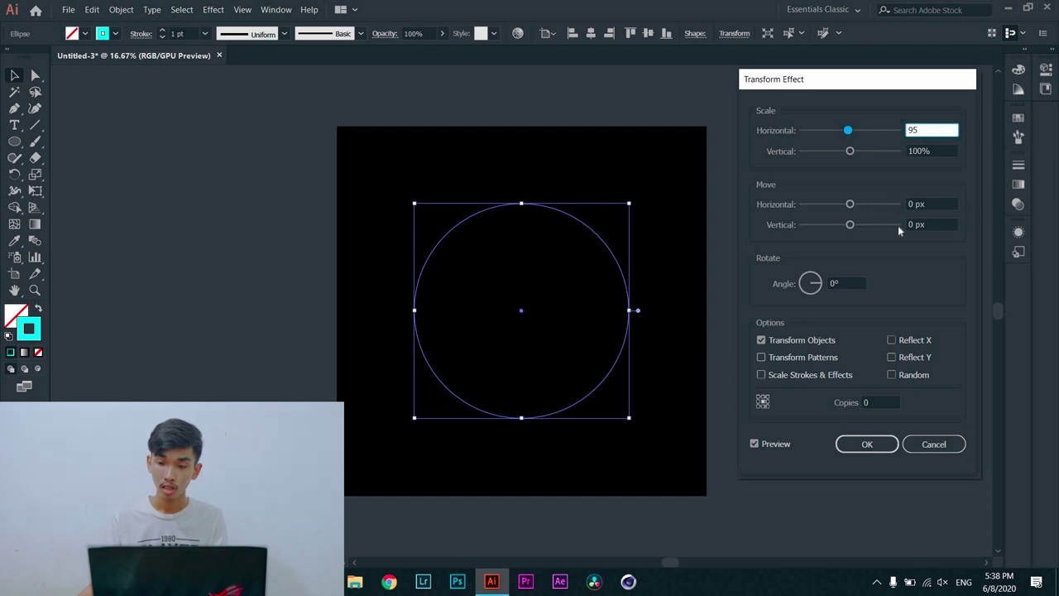
pyautogui.press('Tab')
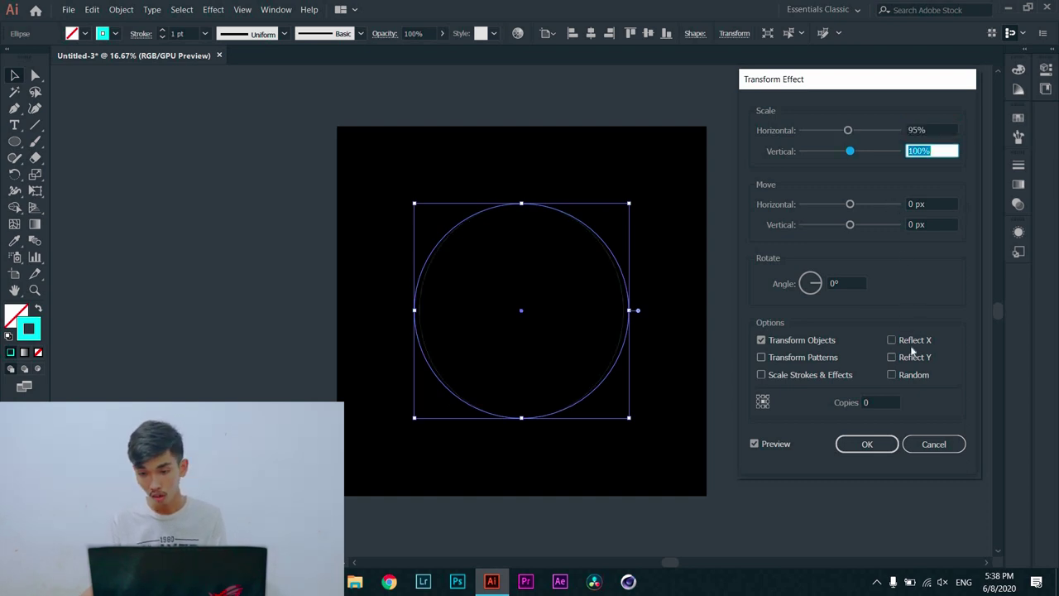
# Step: Set the Transform rotation to 5° and copies to 75
pyautogui.press('Tab')
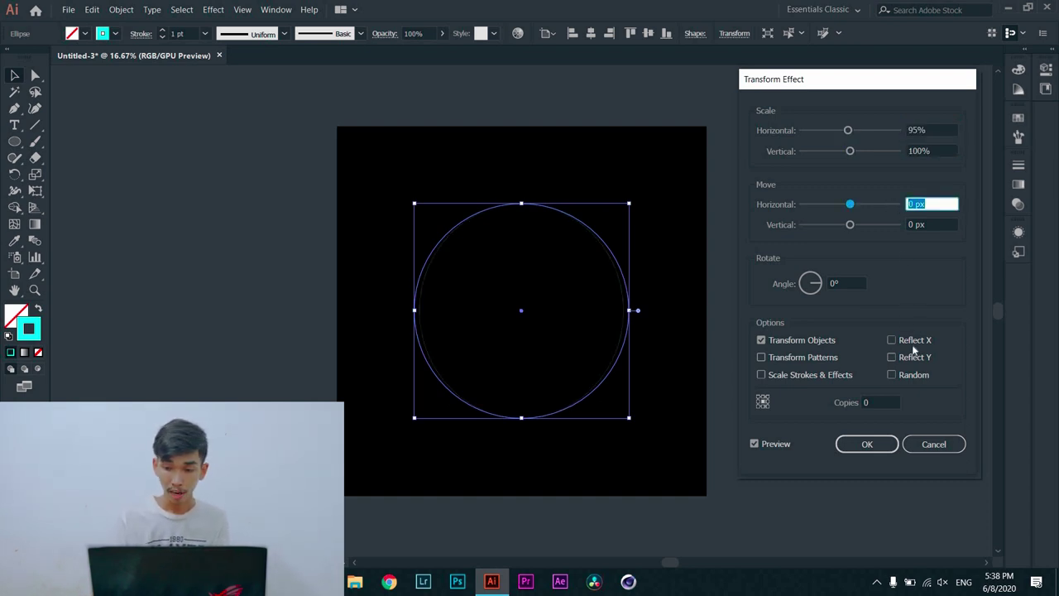
pyautogui.press('Tab')
pyautogui.press('Tab')
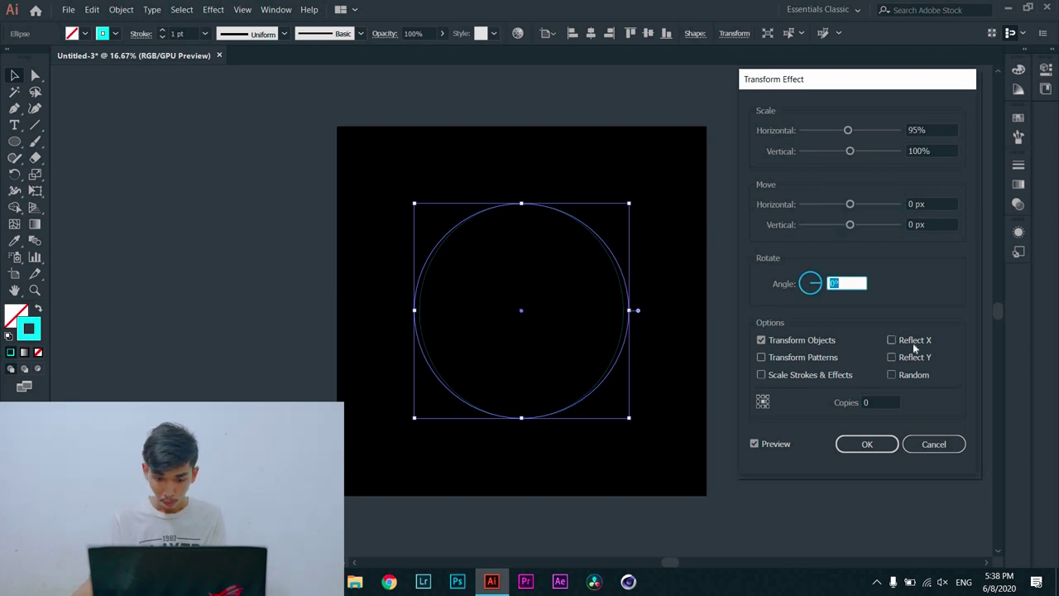
pyautogui.write('5')
pyautogui.press('Tab')
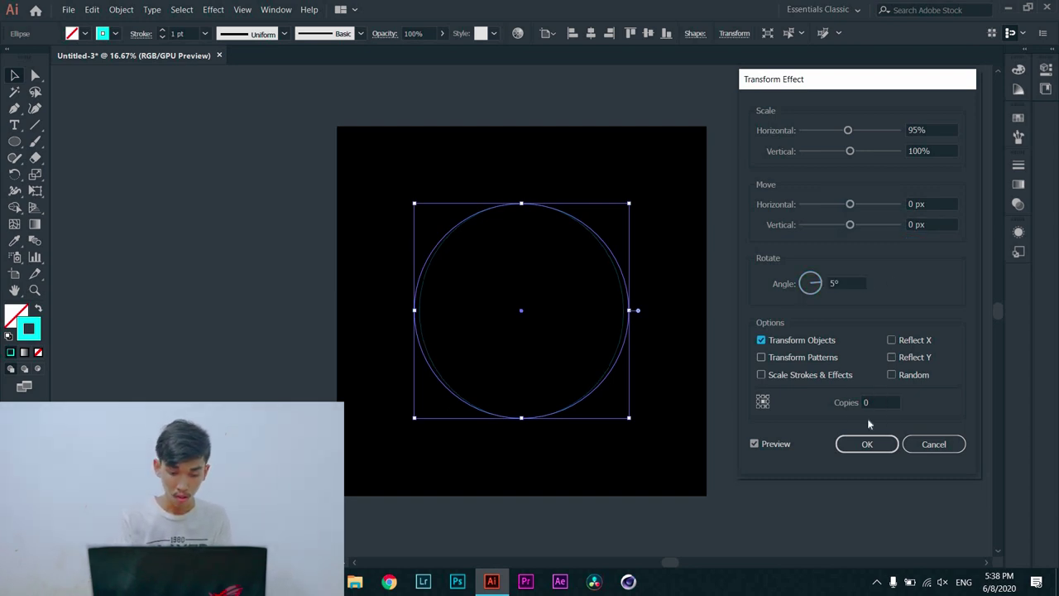
pyautogui.press('Tab')
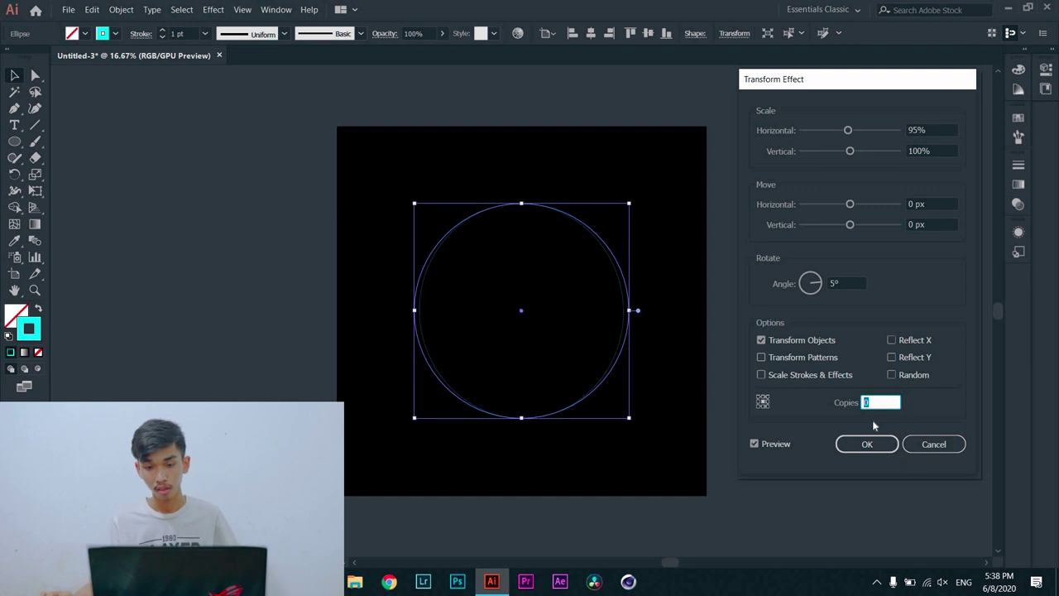
pyautogui.write('75')
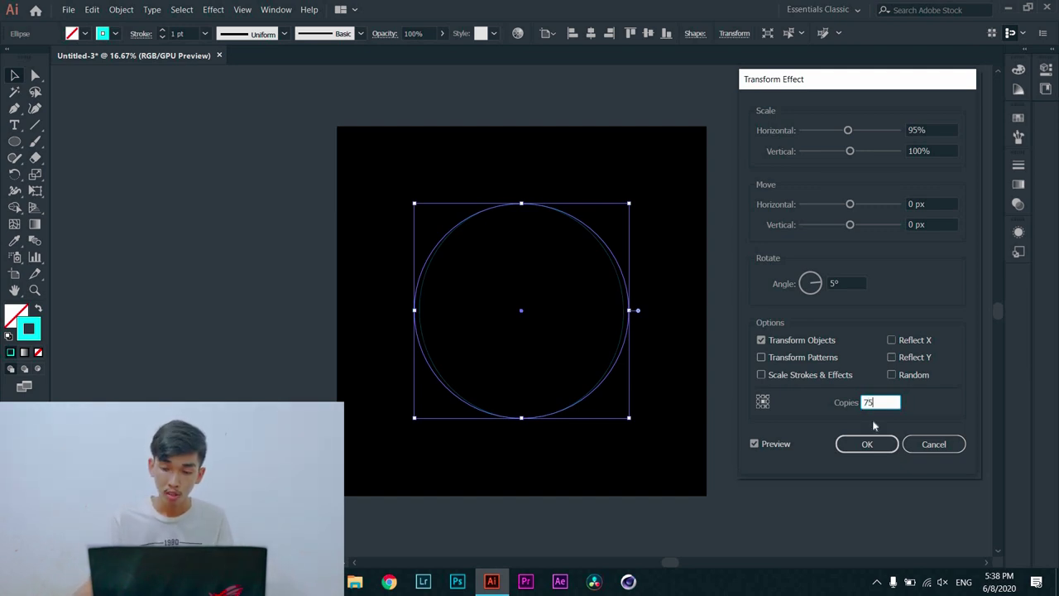
pyautogui.press('Tab')
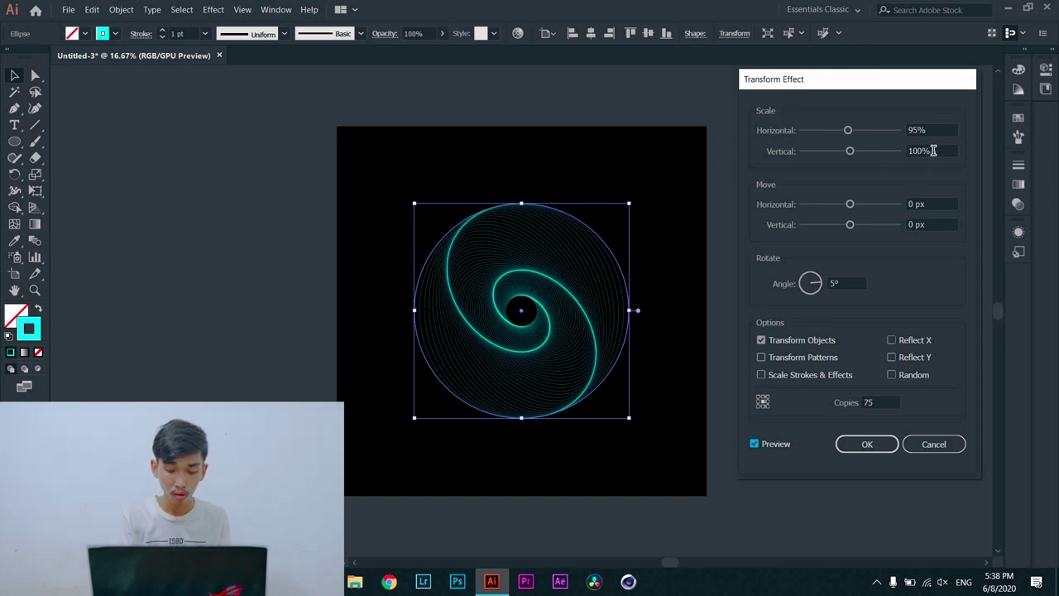
# Step: Preview vertical scale values of 1% and then 90%
pyautogui.press('Tab')
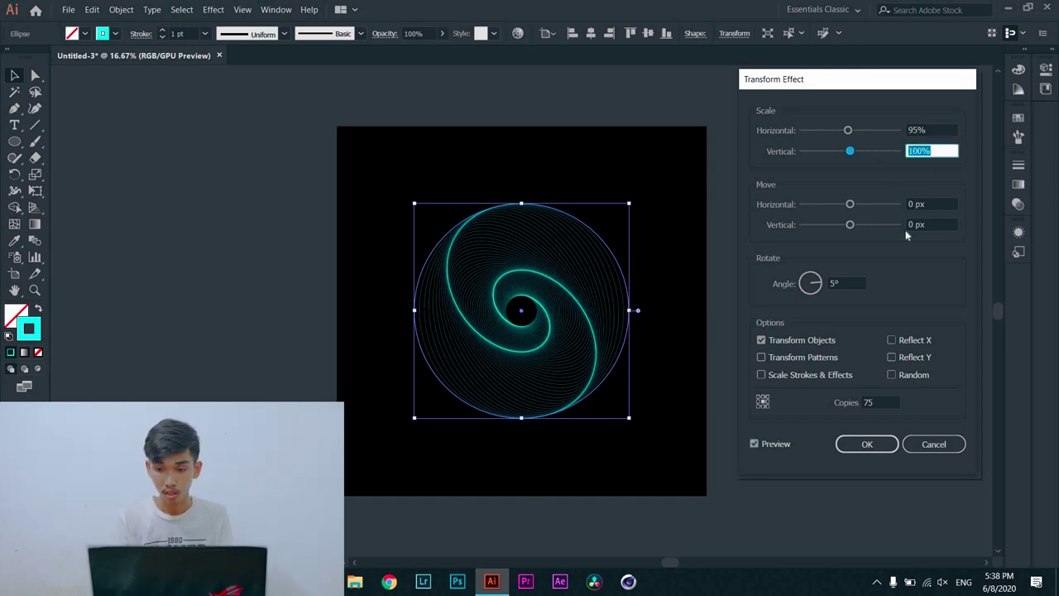
pyautogui.write('1')
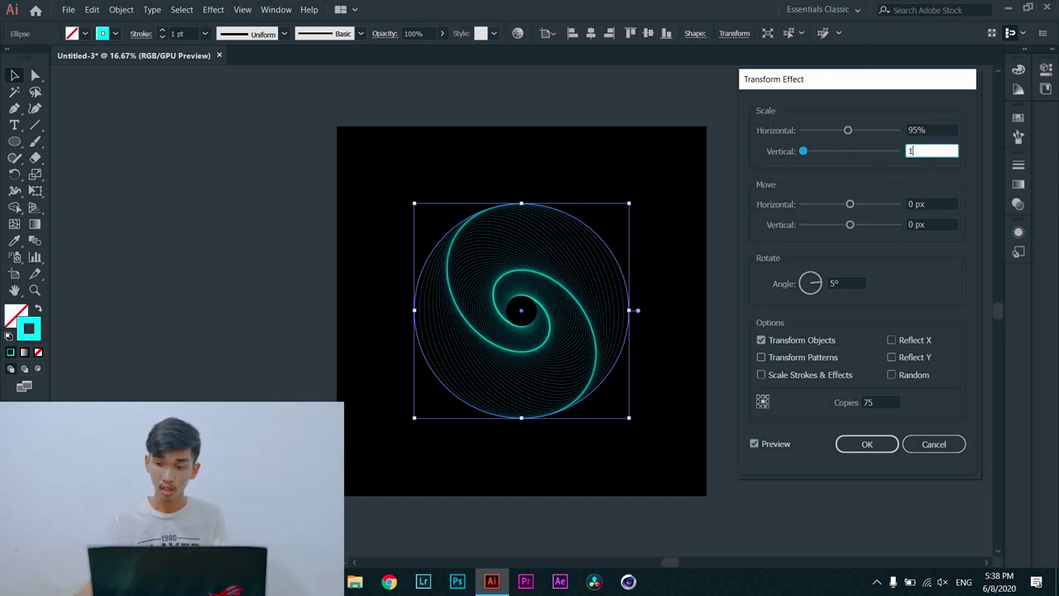
pyautogui.press('Tab')
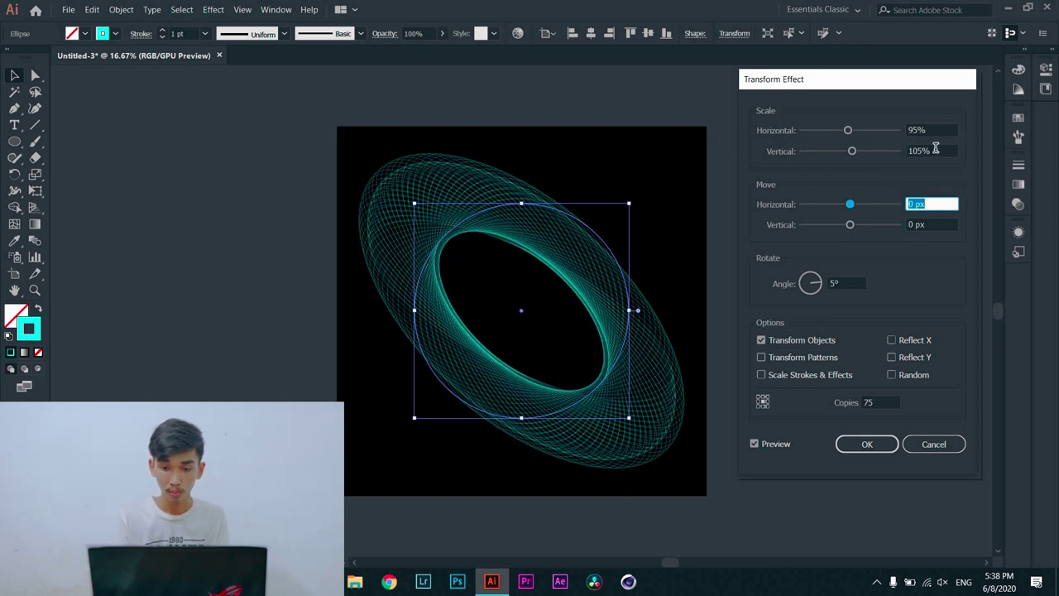
pyautogui.hotkey('shift', 'Tab')
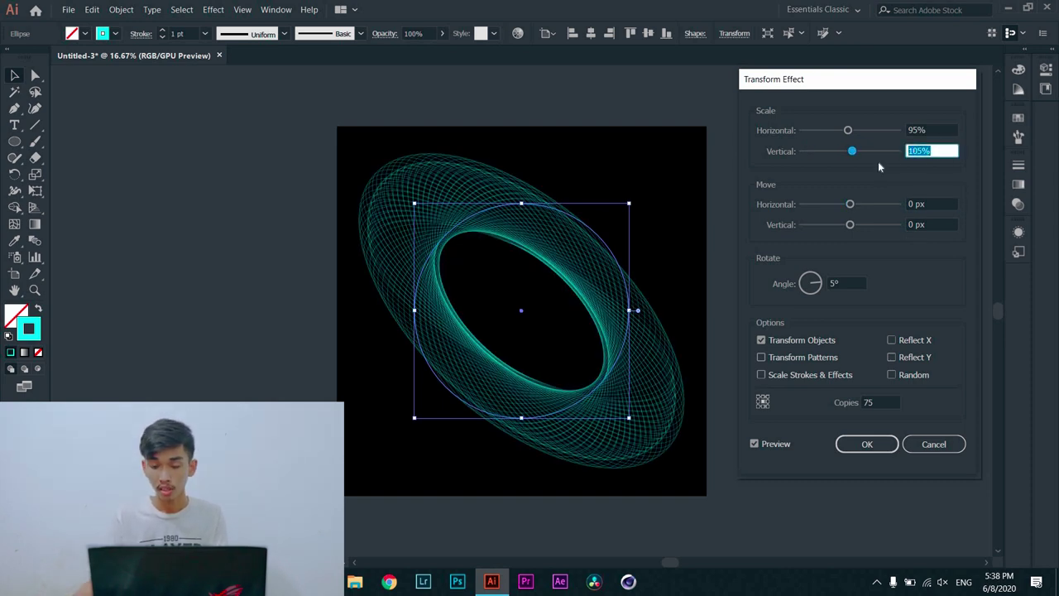
pyautogui.write('90')
pyautogui.press('Tab')
# Step: Apply the effect at 96% horizontal and 100% vertical scale, then reselect the spiral
pyautogui.click(926, 130)
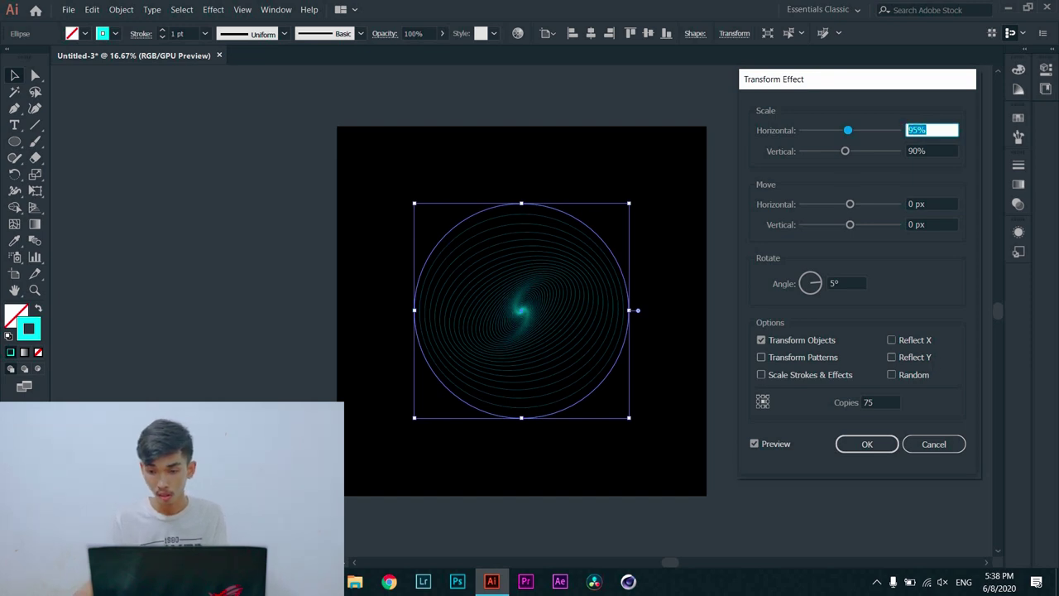
pyautogui.write('96')
pyautogui.press('Tab')
pyautogui.write('100')
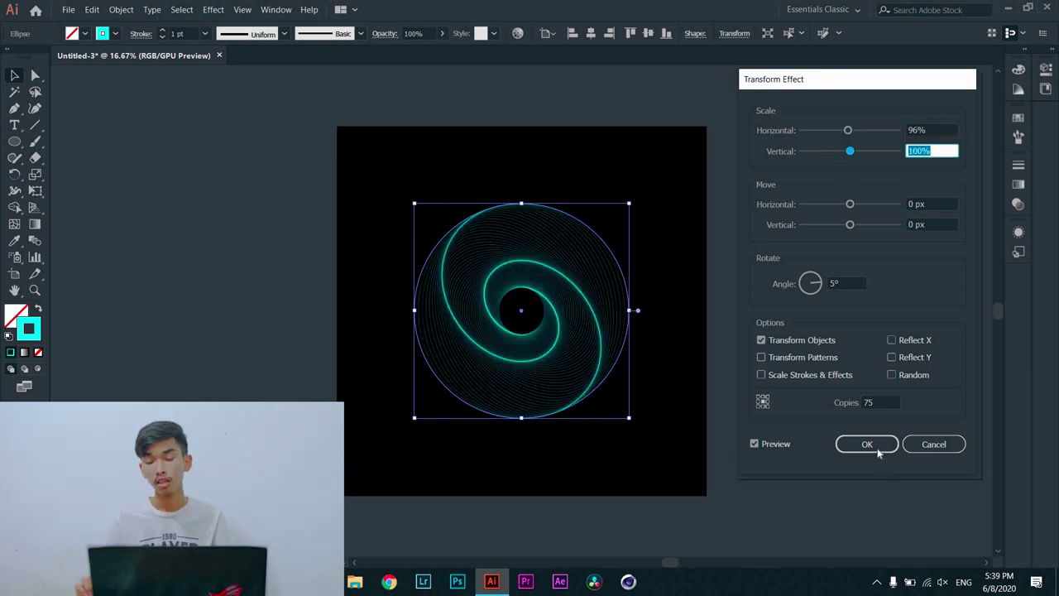
pyautogui.press('Return')
pyautogui.click(790, 329)
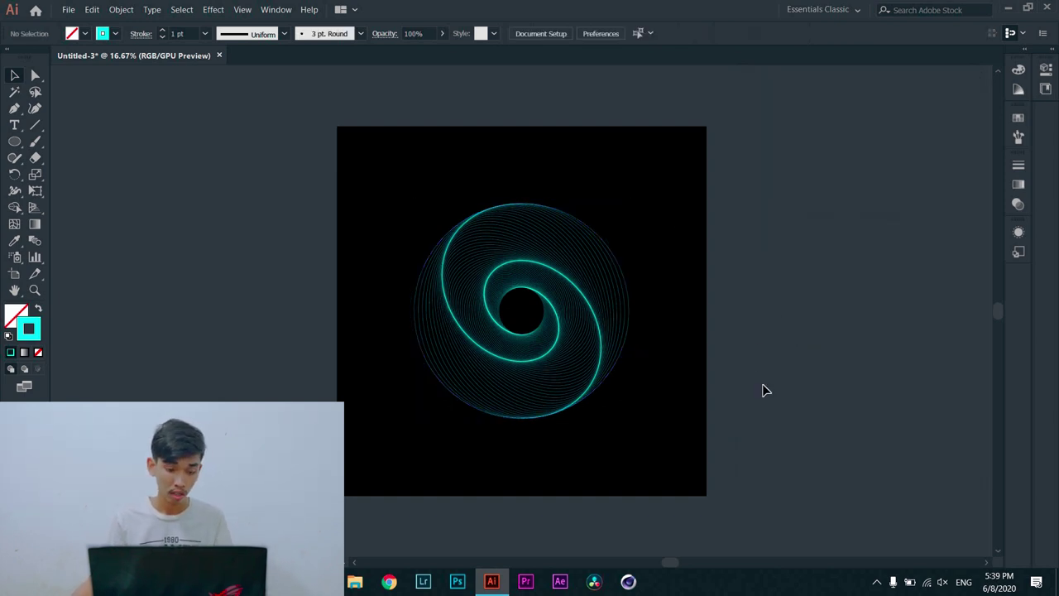
pyautogui.click(576, 313)
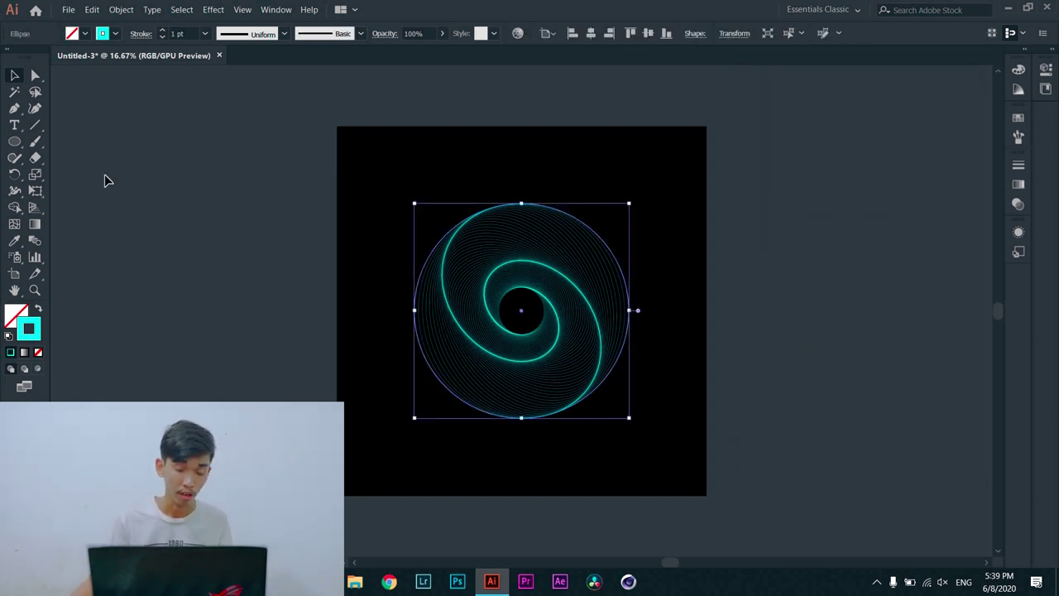
# Step: Apply a default white-to-black gradient to the spiral's stroke
pyautogui.doubleClick(36, 227)
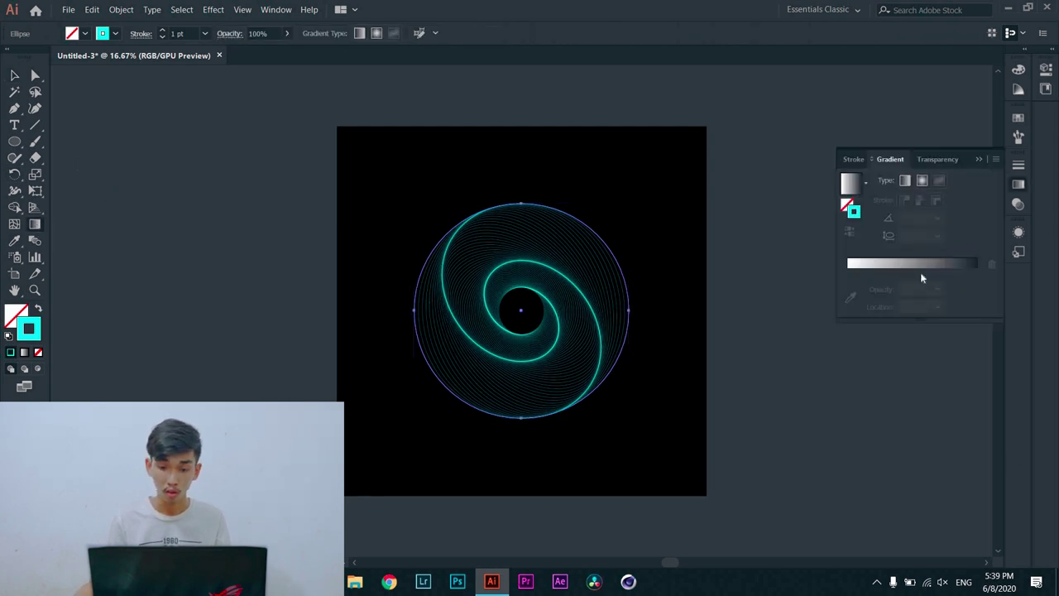
pyautogui.press('.')
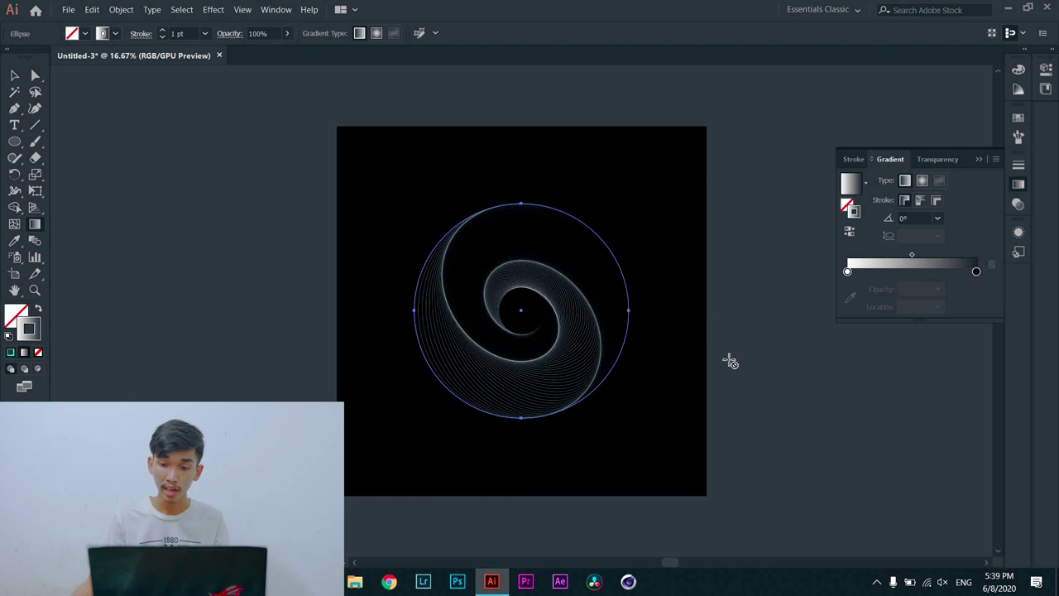
pyautogui.press('v')
pyautogui.click(486, 437)
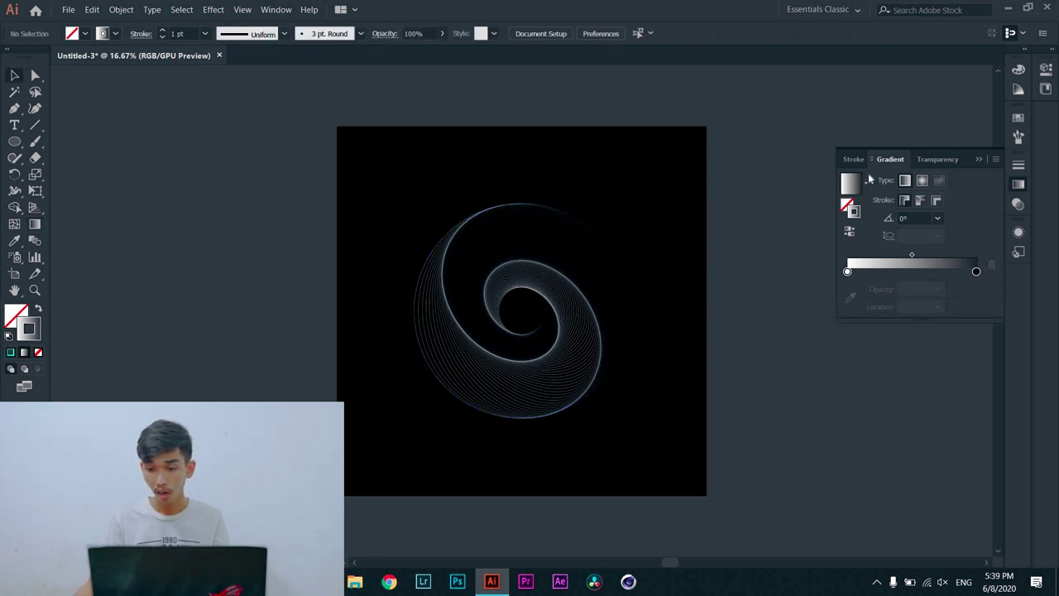
pyautogui.click(514, 309)
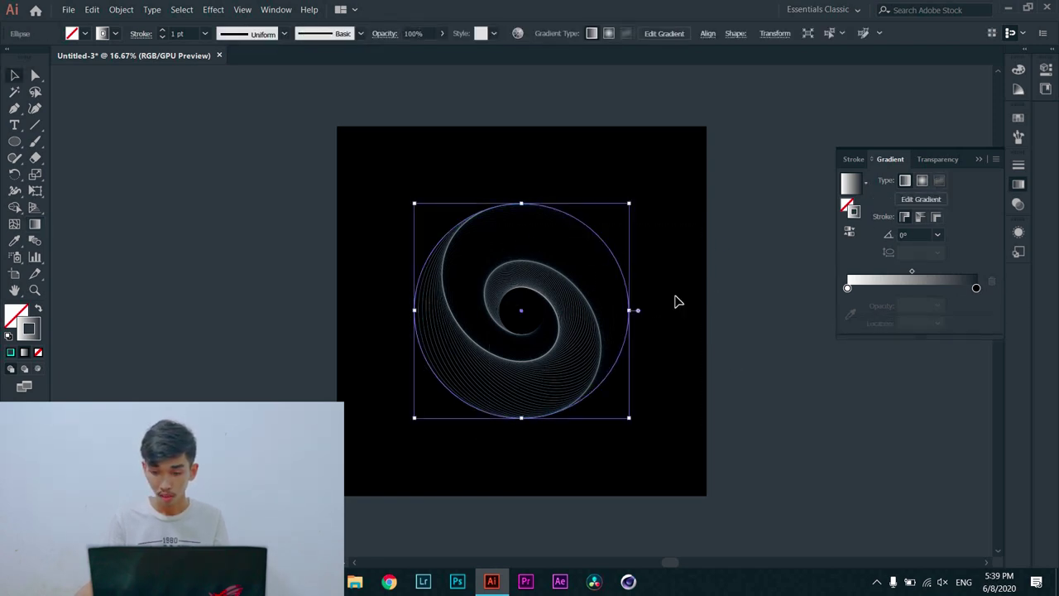
# Step: Change the gradient's starting colour to cyan, after briefly trying red
pyautogui.click(847, 287)
pyautogui.doubleClick(847, 287)
pyautogui.click(838, 331)
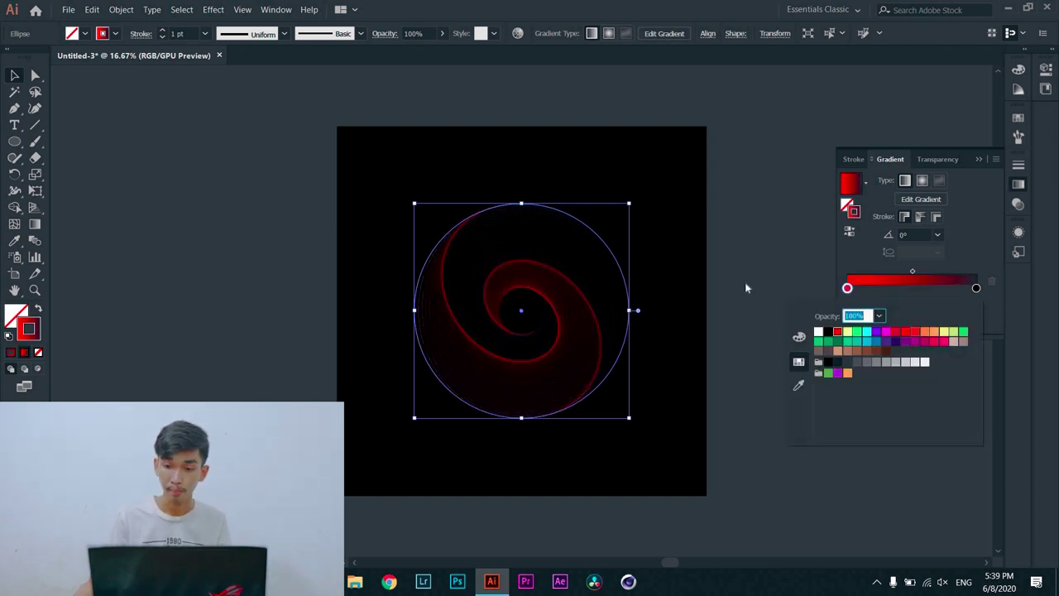
pyautogui.click(742, 284)
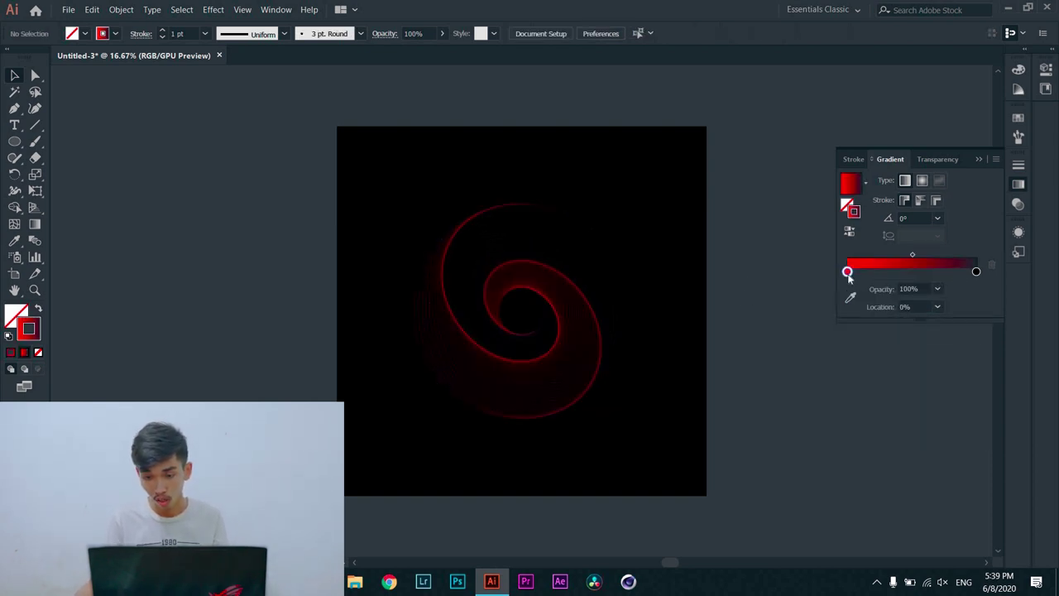
pyautogui.doubleClick(847, 271)
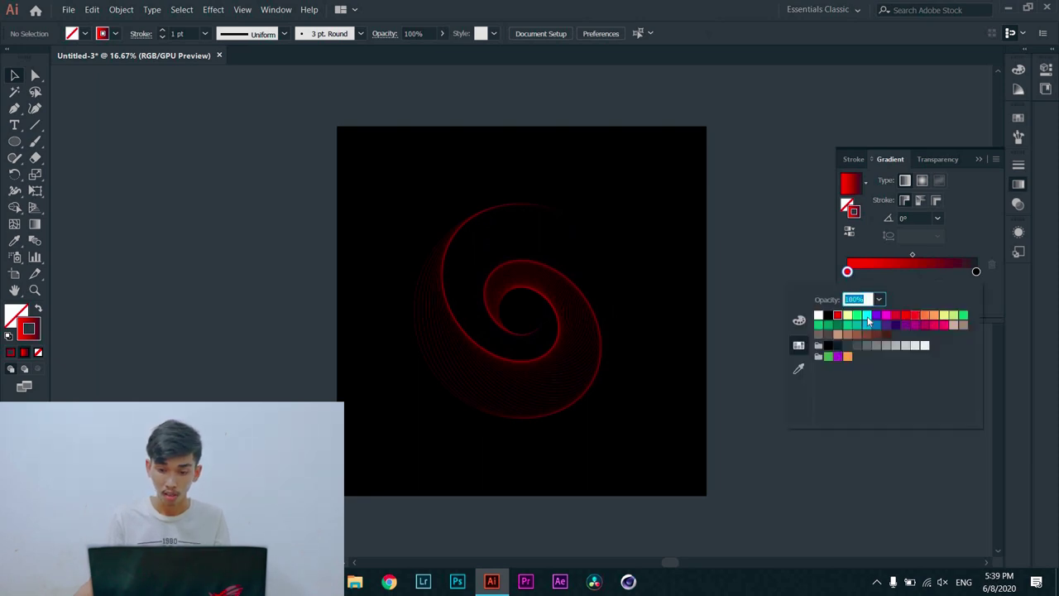
pyautogui.click(866, 315)
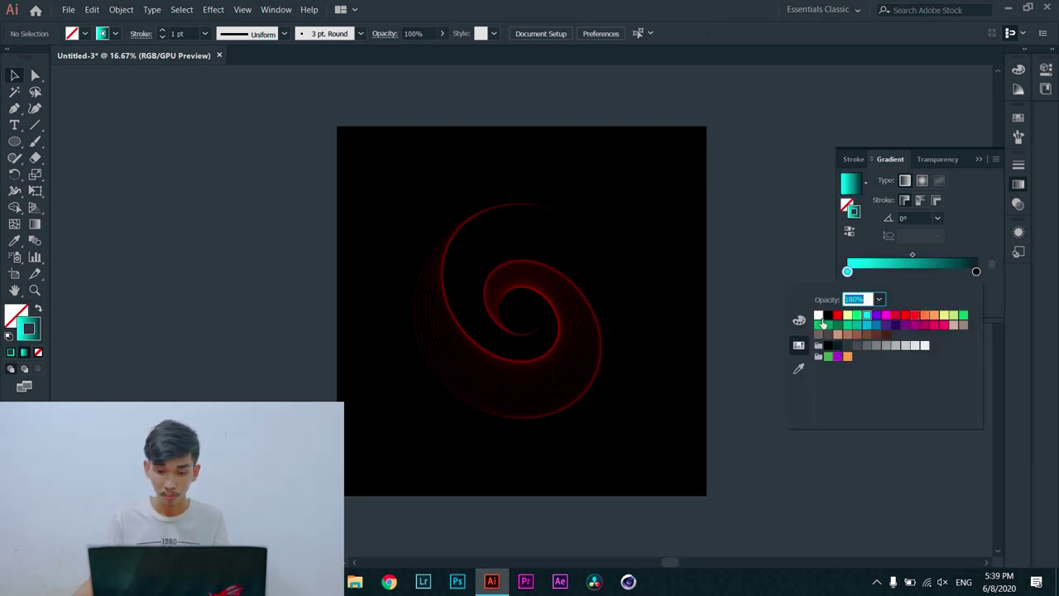
pyautogui.click(560, 309)
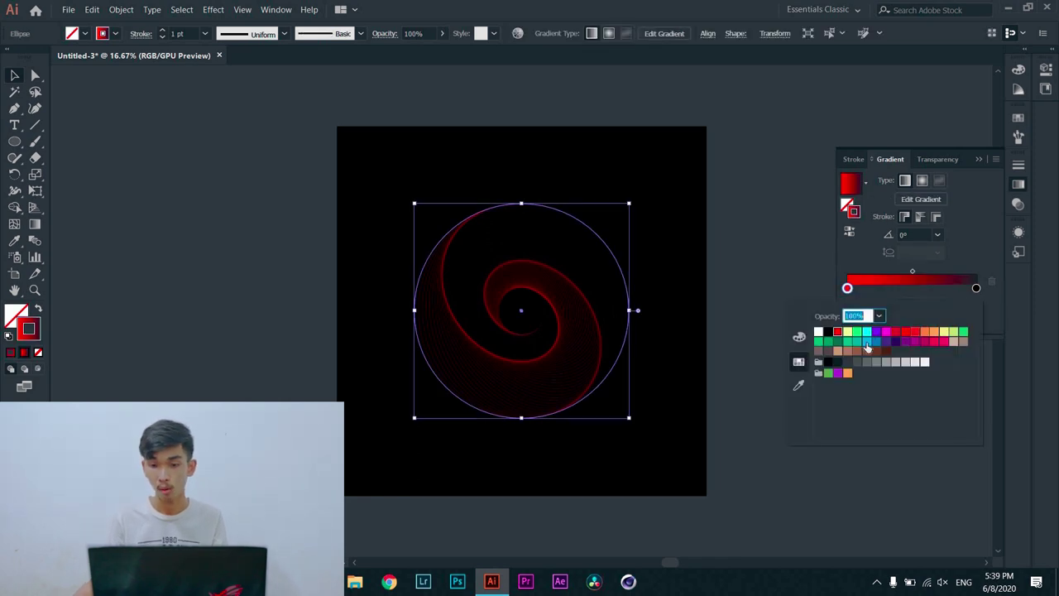
pyautogui.click(866, 331)
pyautogui.write('v')
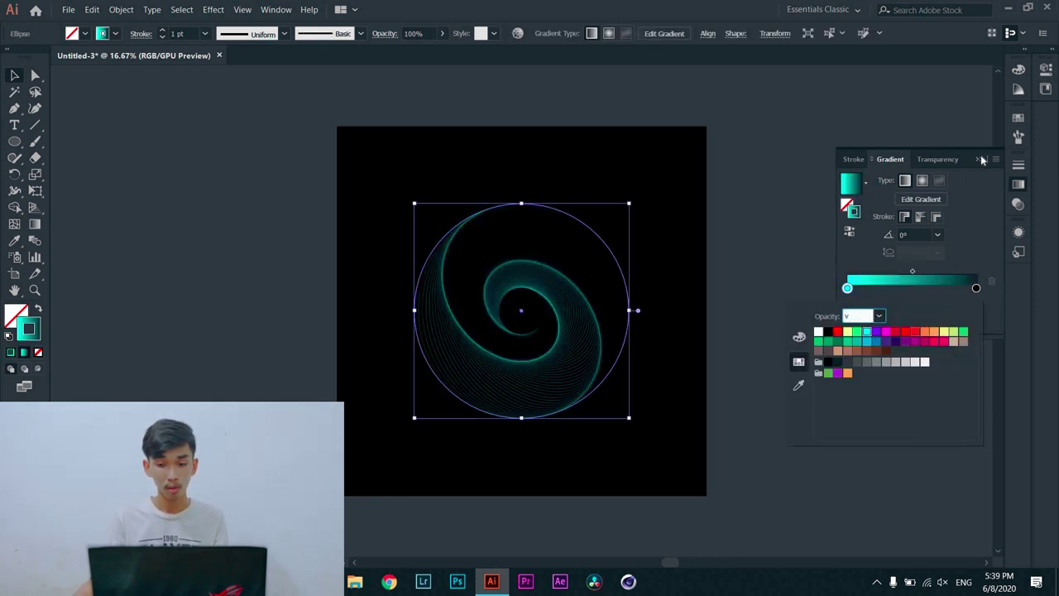
# Step: Close the swatch popup and Gradient panel, deselect the spiral, and zoom out
pyautogui.click(983, 165)
pyautogui.click(751, 251)
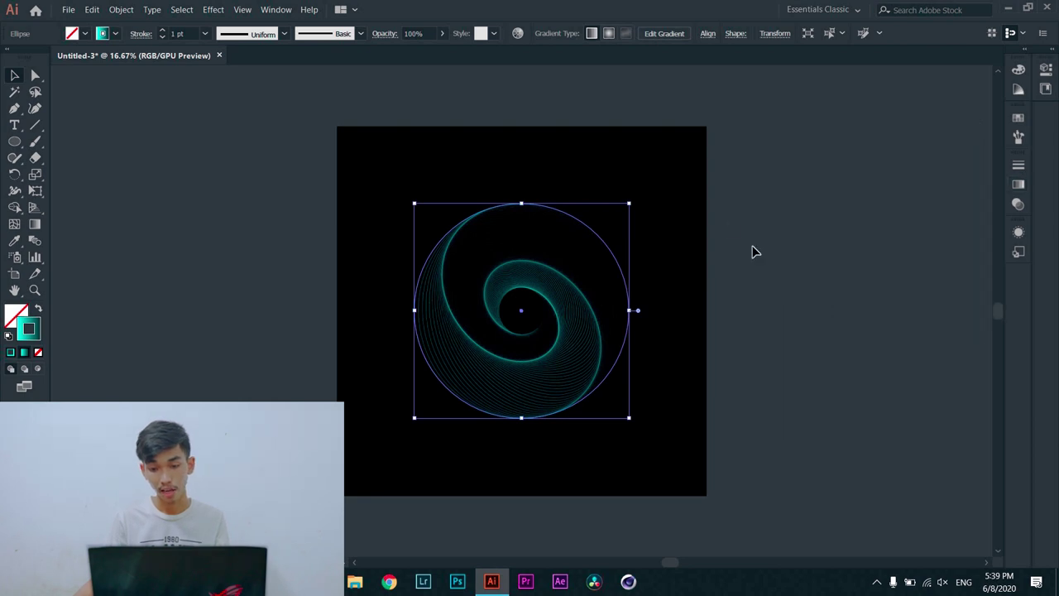
pyautogui.moveTo(628, 418); pyautogui.dragTo(670, 431)
pyautogui.click(846, 331)
pyautogui.hotkey('ctrl', '-')
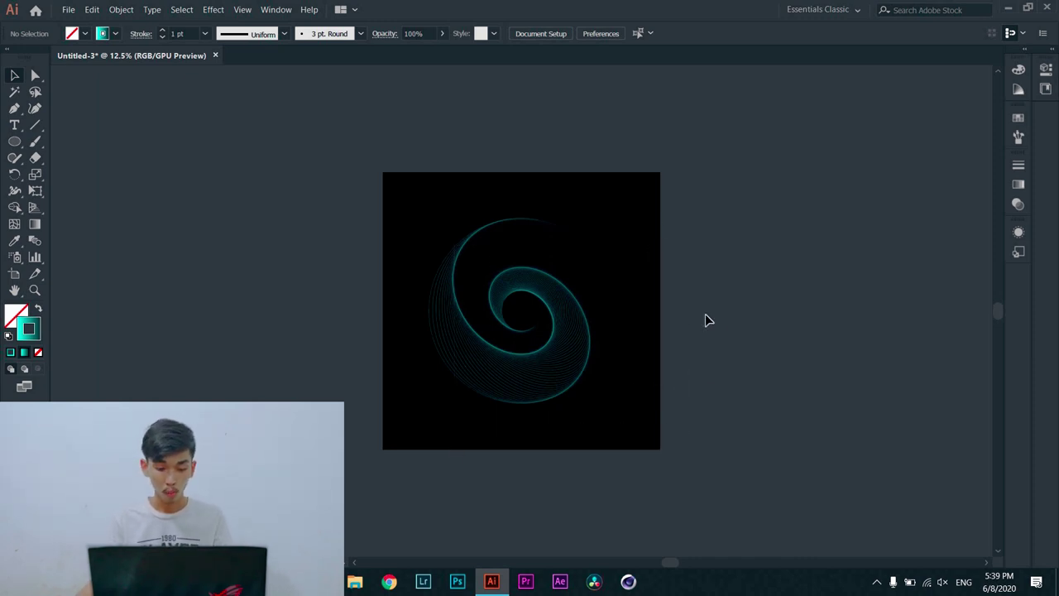
# Step: Delete the spiral and draw a four-sided polygon square from the artboard centre
pyautogui.hotkey('ctrl', 'a')
pyautogui.press('Delete')
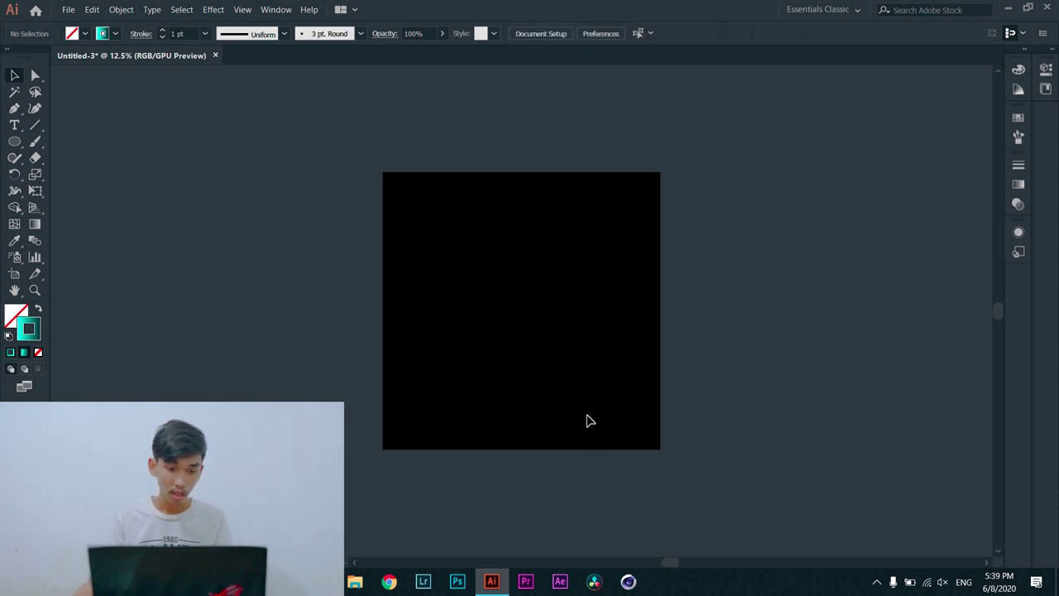
pyautogui.click(15, 142)
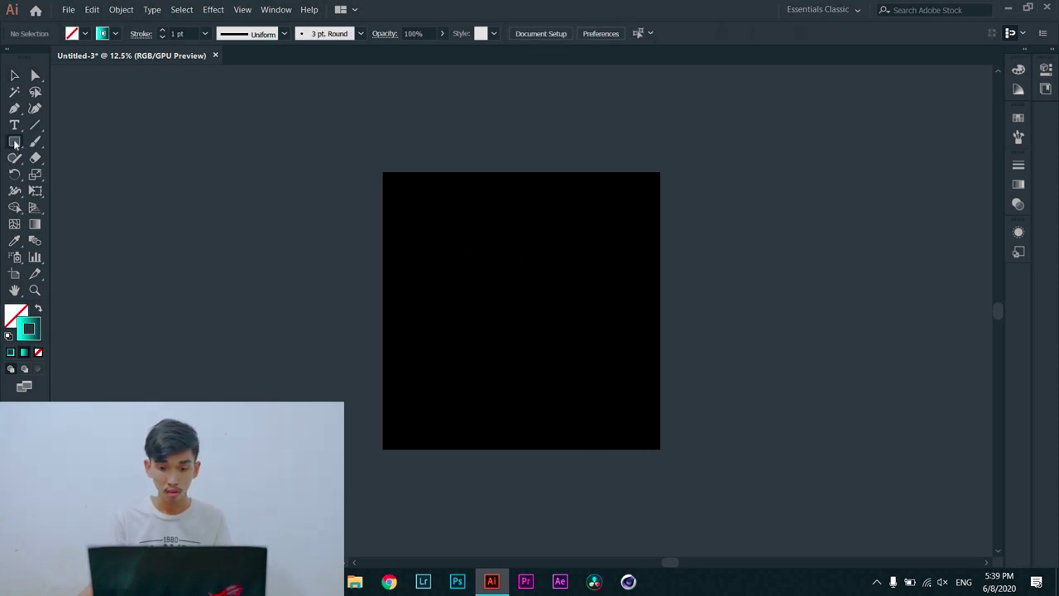
pyautogui.moveTo(14, 142); pyautogui.dragTo(114, 191)
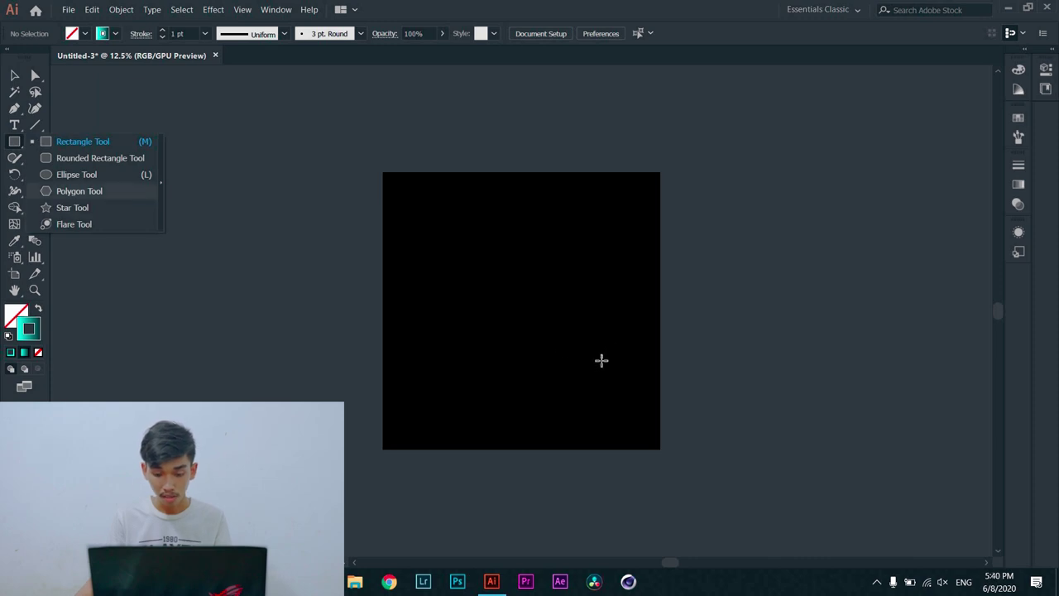
pyautogui.moveTo(518, 303); pyautogui.dragTo(562, 367)
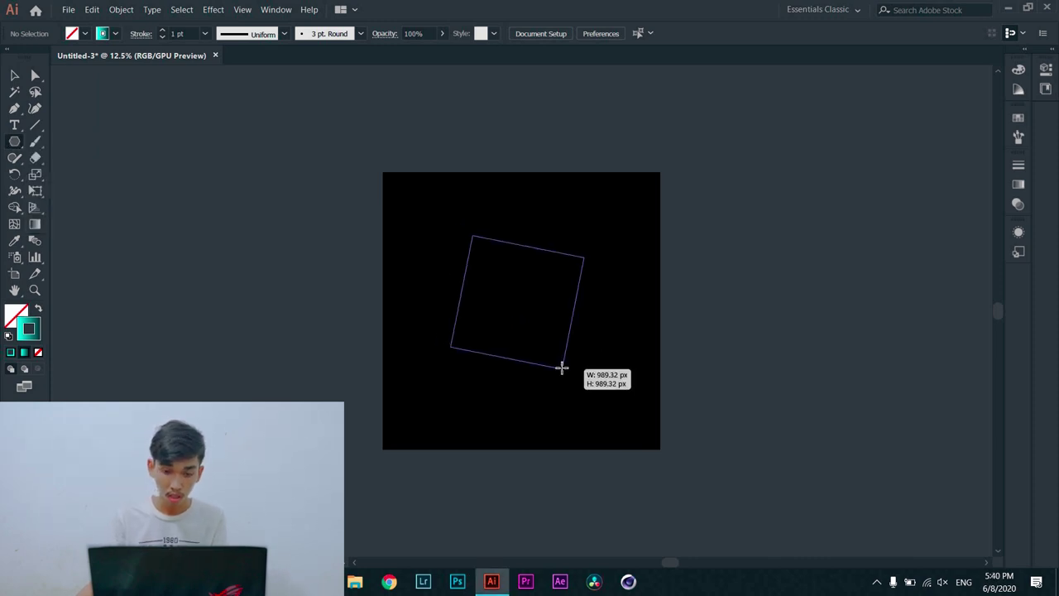
pyautogui.press('Down')
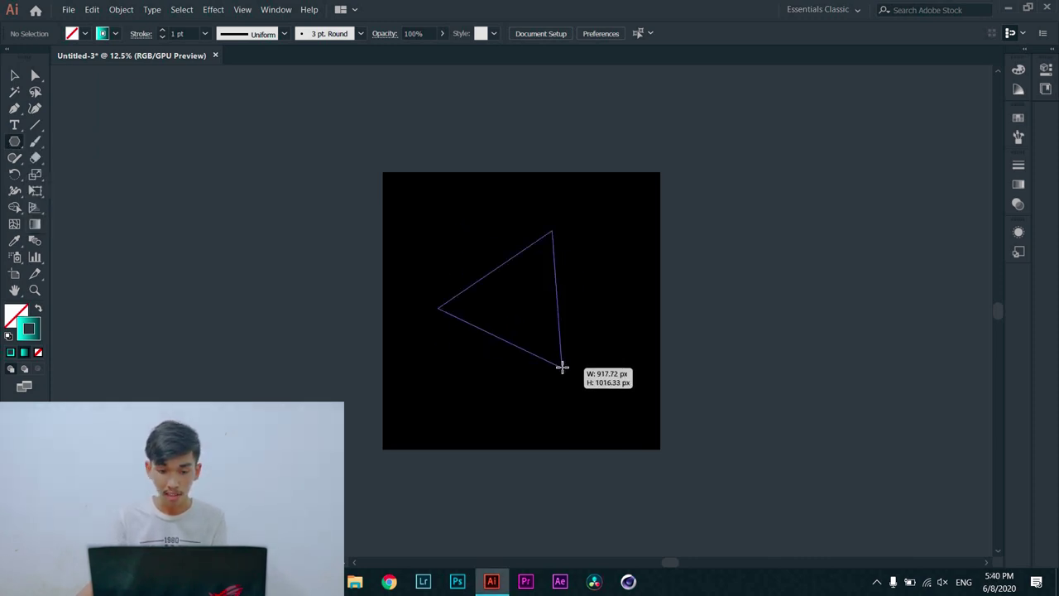
pyautogui.moveTo(571, 344)
pyautogui.mouseDown()
pyautogui.moveTo(582, 380)
pyautogui.moveTo(571, 362)
pyautogui.mouseUp()
pyautogui.press('Up')
pyautogui.press('Up')
pyautogui.press('Down')
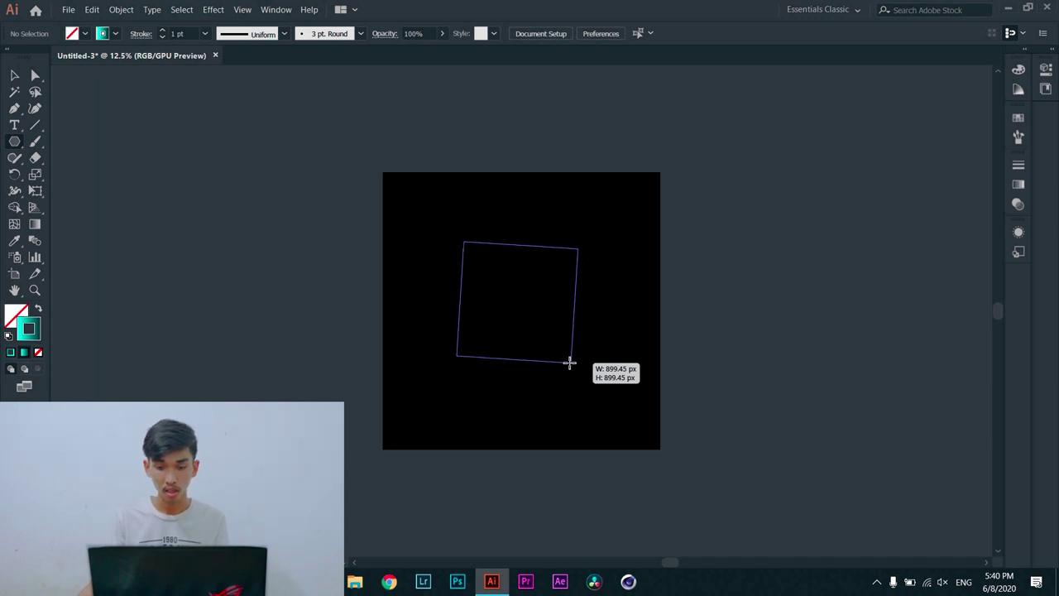
# Step: Draw a triangle over the square and select both shapes
pyautogui.press('Down')
pyautogui.moveTo(571, 362); pyautogui.dragTo(678, 355)
pyautogui.press('v')
pyautogui.click(364, 453)
pyautogui.click(560, 312)
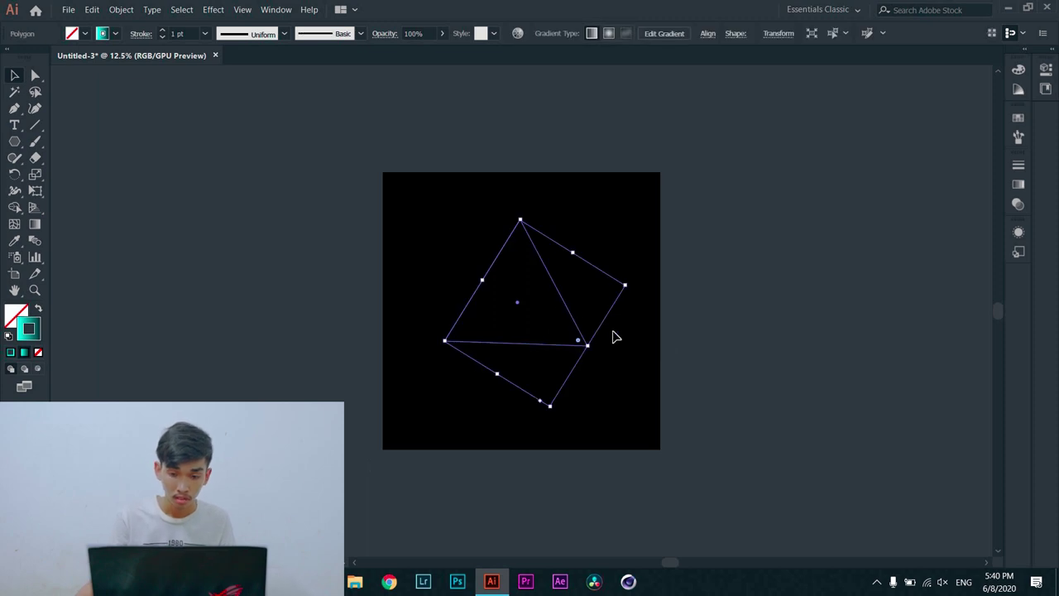
# Step: Centre the square and triangle vertically on the artboard, then select both
pyautogui.hotkey('shift', 'F7')
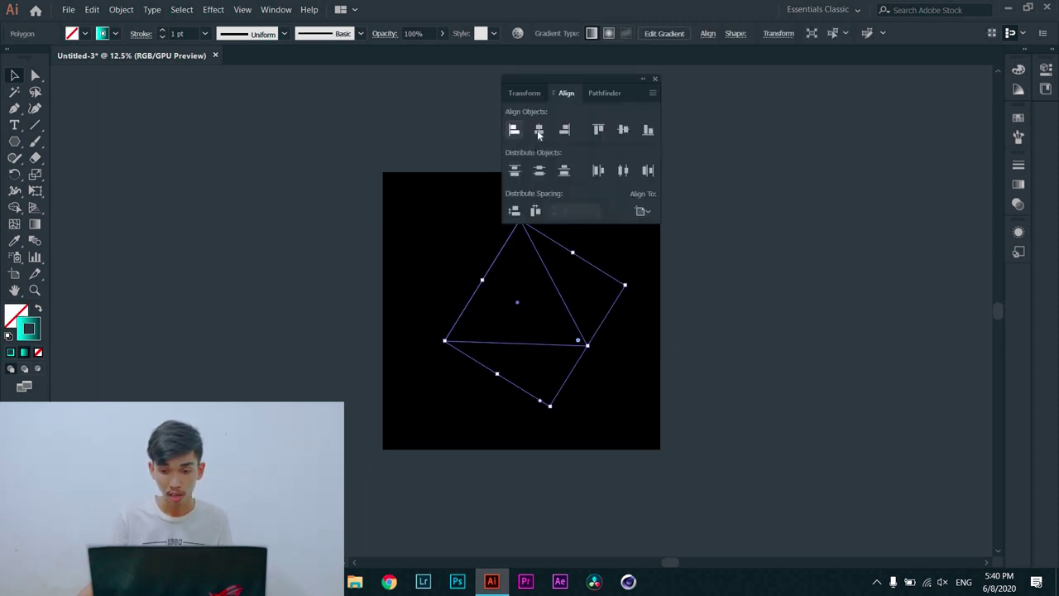
pyautogui.click(623, 129)
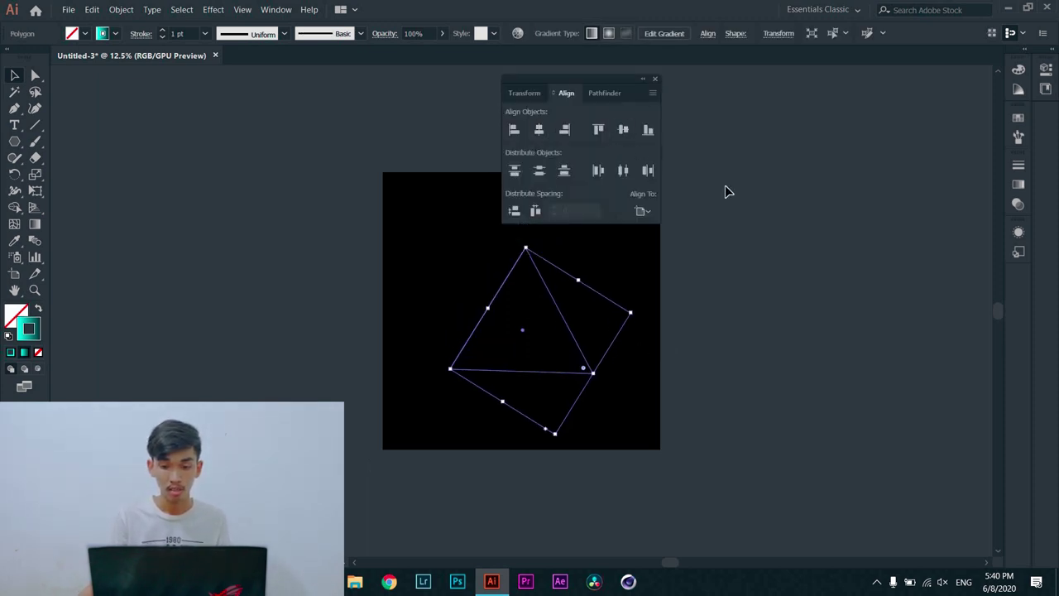
pyautogui.hotkey('shift', 'F7')
pyautogui.click(591, 378)
pyautogui.click(712, 283)
pyautogui.hotkey('ctrl', 'a')
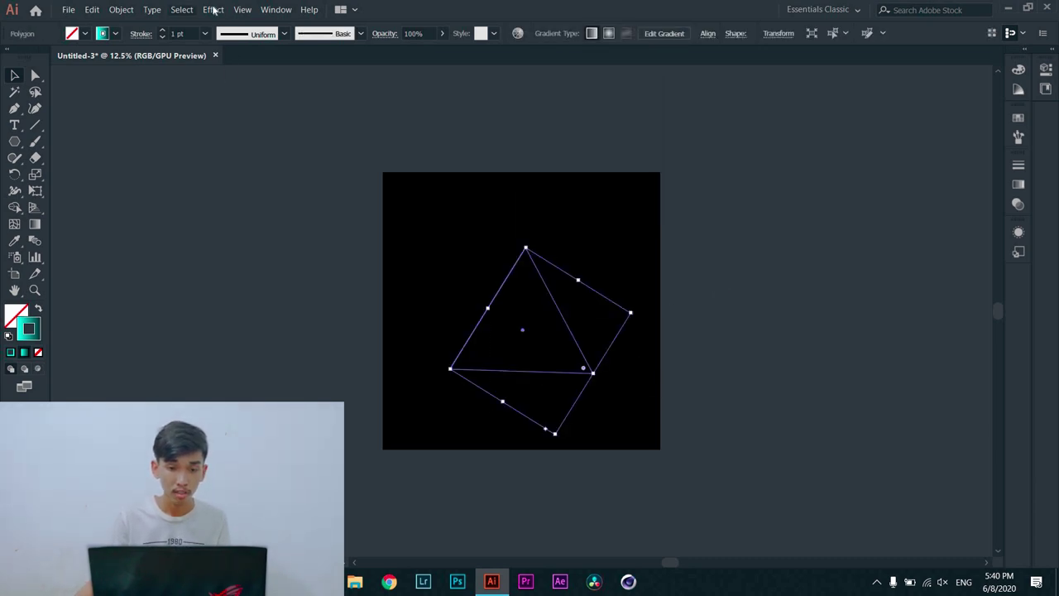
# Step: Give the polygons a Transform effect of 90% horizontal scale, 3° rotation and 100 copies
pyautogui.click(213, 9)
pyautogui.moveTo(253, 132)
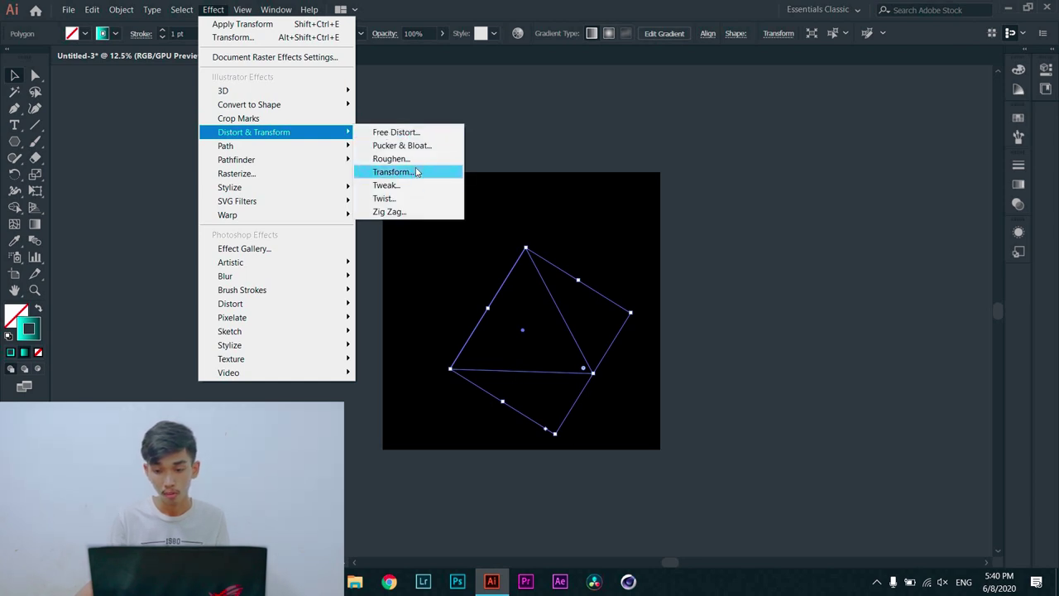
pyautogui.click(417, 171)
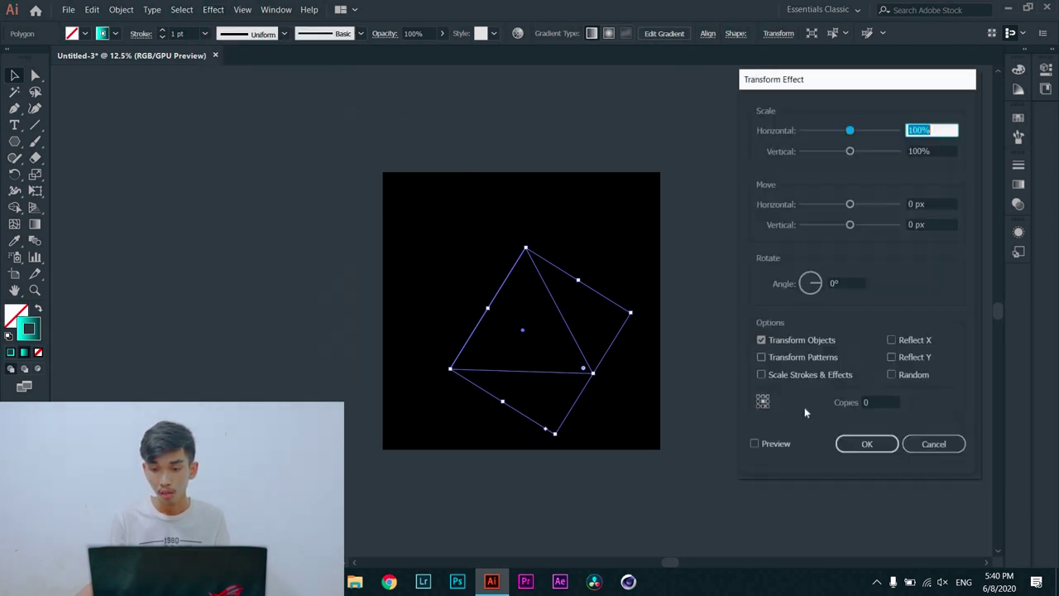
pyautogui.click(755, 444)
pyautogui.click(907, 130)
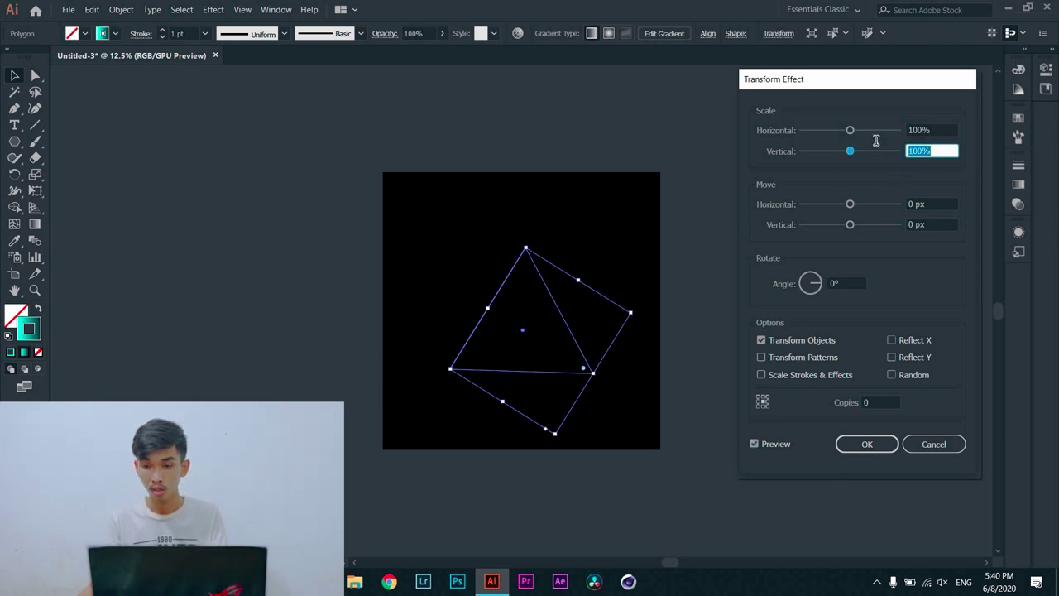
pyautogui.hotkey('shift', 'Tab')
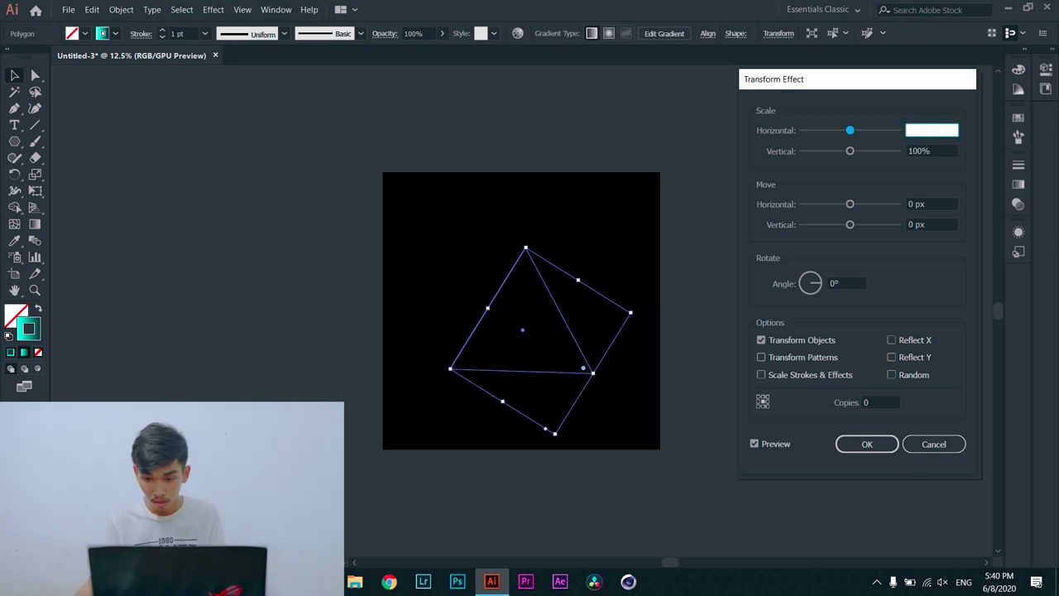
pyautogui.write('90')
pyautogui.press('Tab')
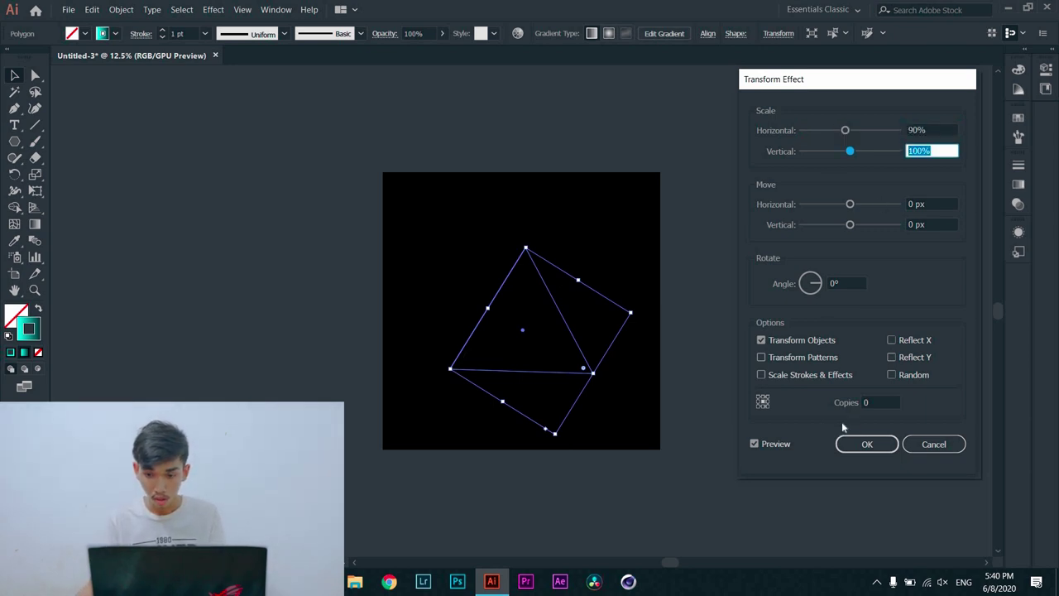
pyautogui.click(802, 285)
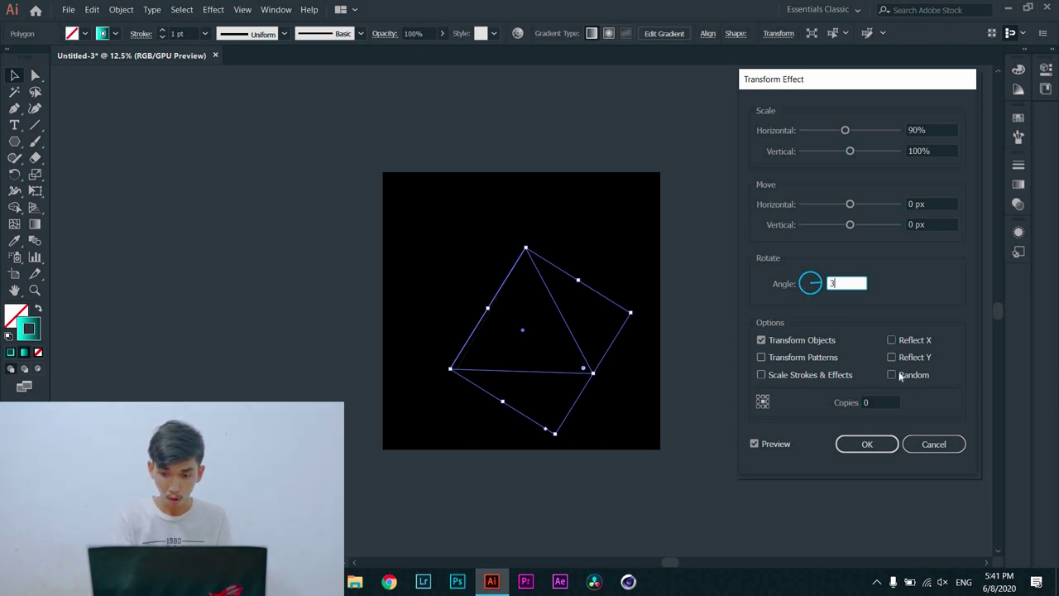
pyautogui.press('Tab')
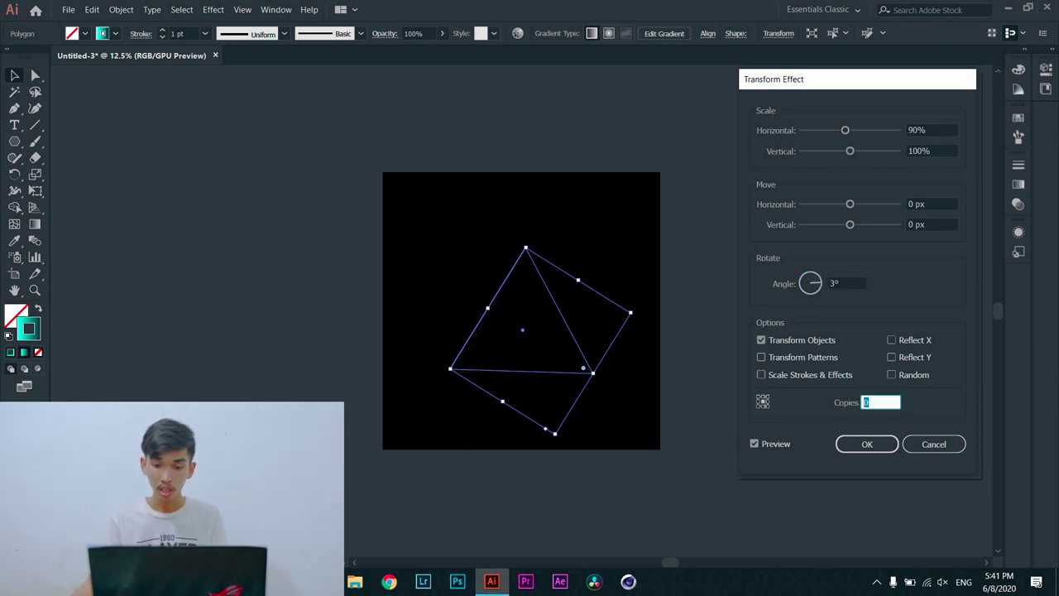
pyautogui.write('100')
pyautogui.press('Tab')
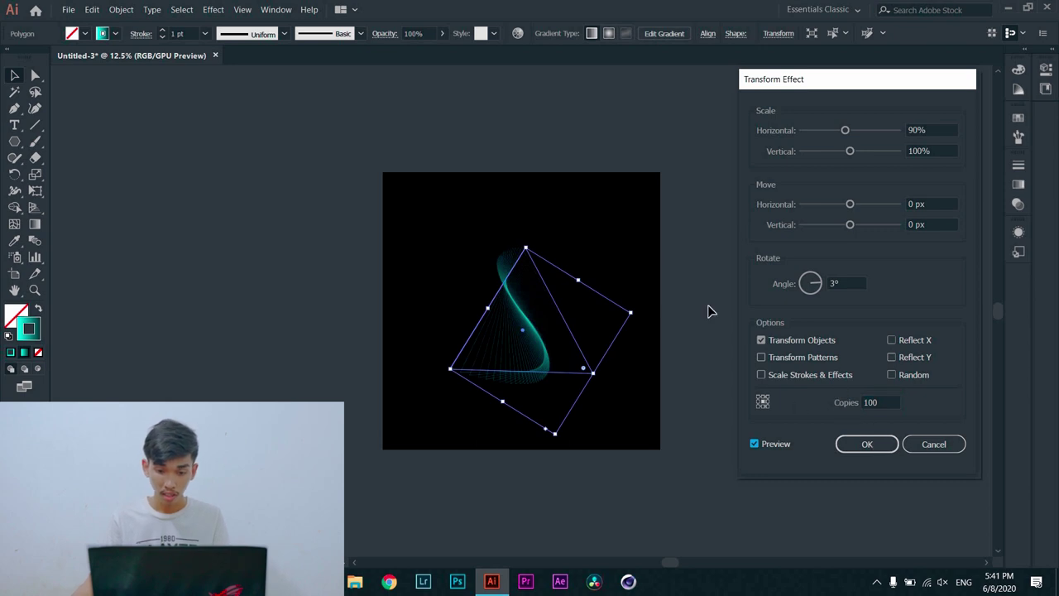
pyautogui.press('Return')
pyautogui.click(645, 270)
pyautogui.click(591, 373)
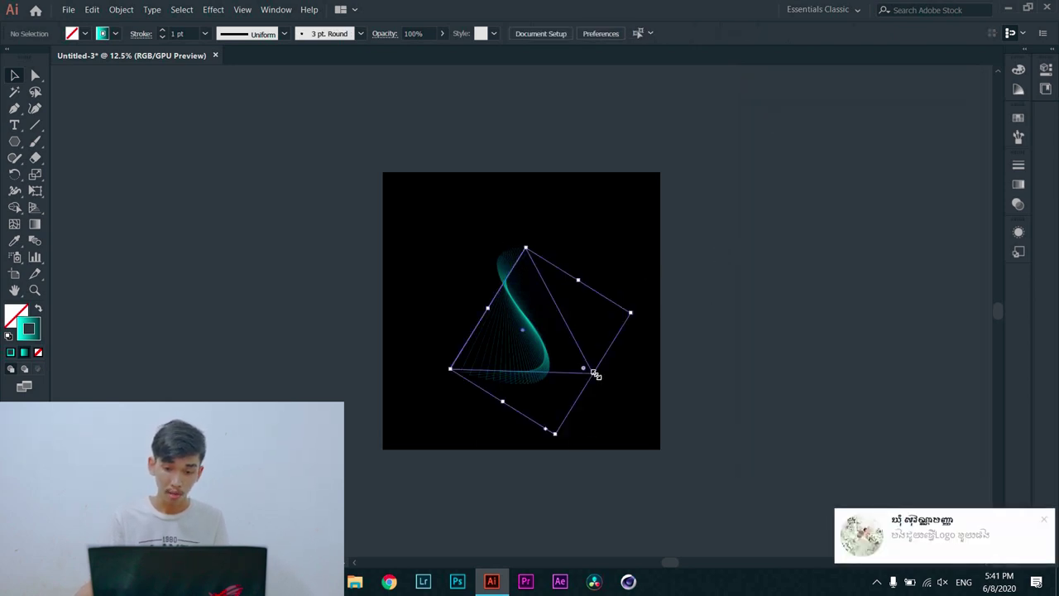
# Step: Scale up the polygon ribbon from a corner handle and rotate it
pyautogui.moveTo(624, 394); pyautogui.dragTo(733, 383)
pyautogui.click(450, 471)
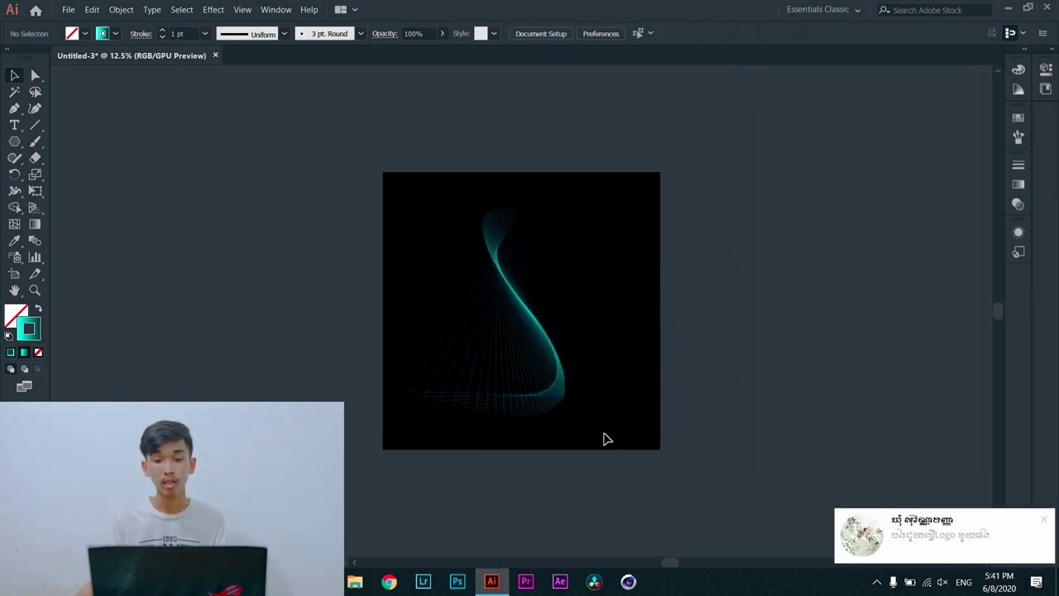
pyautogui.click(637, 400)
pyautogui.moveTo(723, 312); pyautogui.dragTo(492, 425)
pyautogui.click(504, 407)
pyautogui.hotkey('shift', 'F7')
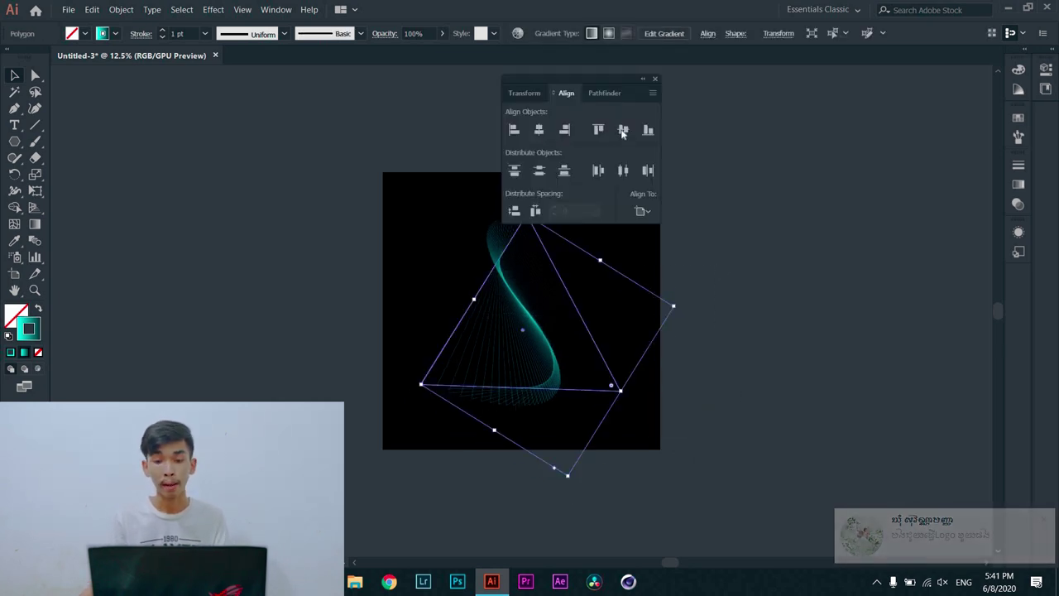